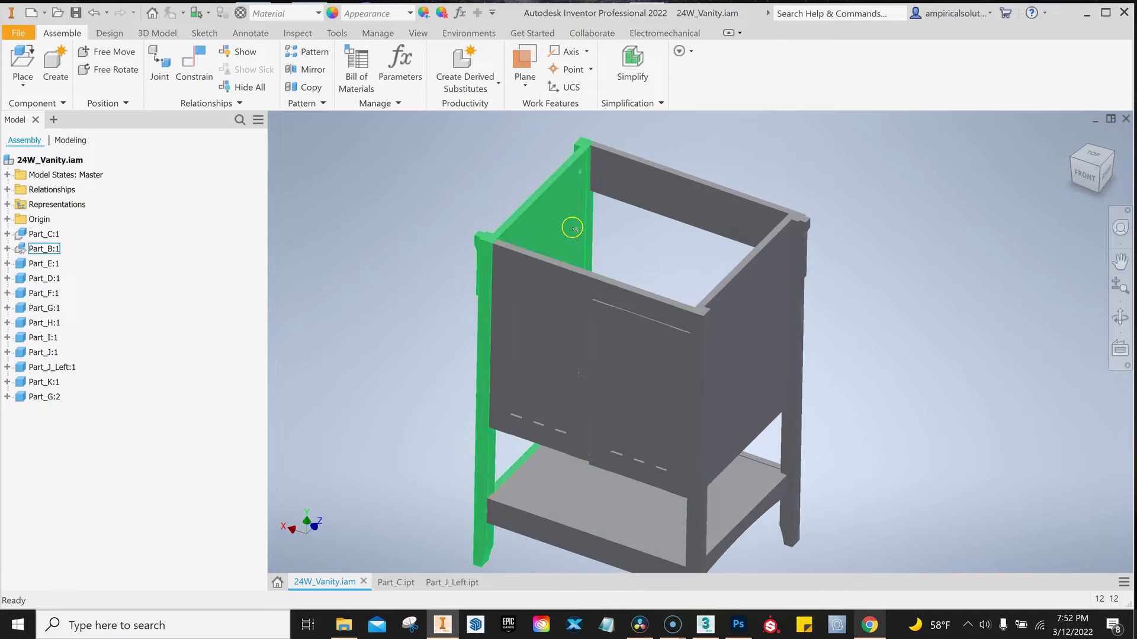
Open Part_B and replay its history, rebuilding Sketch5's arched rail through Hole1.
right_click(572, 177)
click(574, 130)
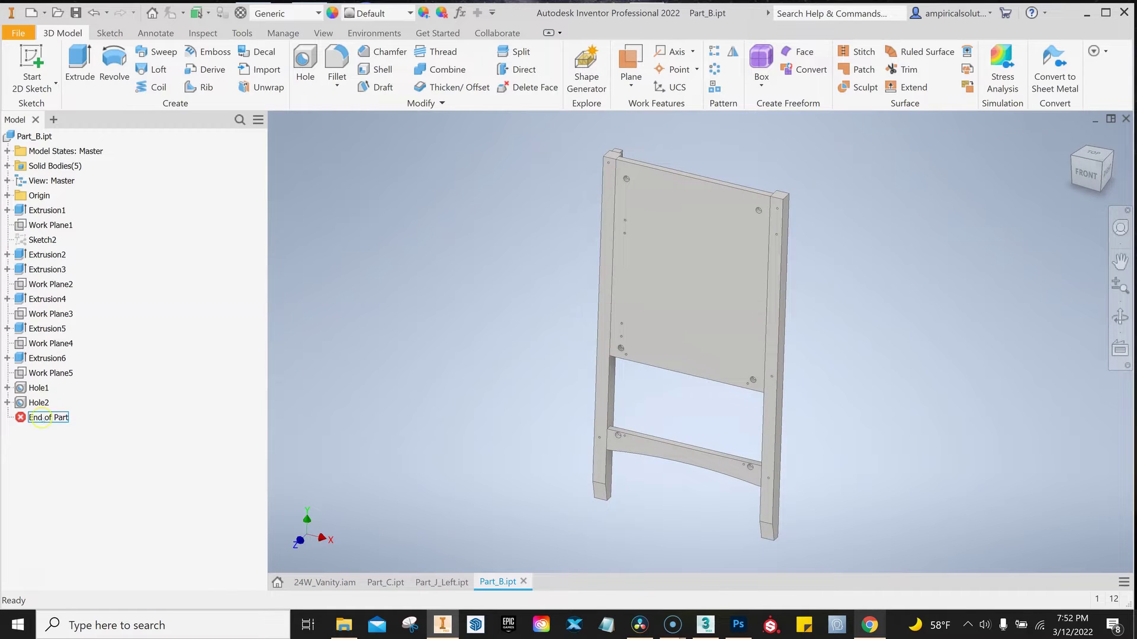
drag(48, 417, 48, 225)
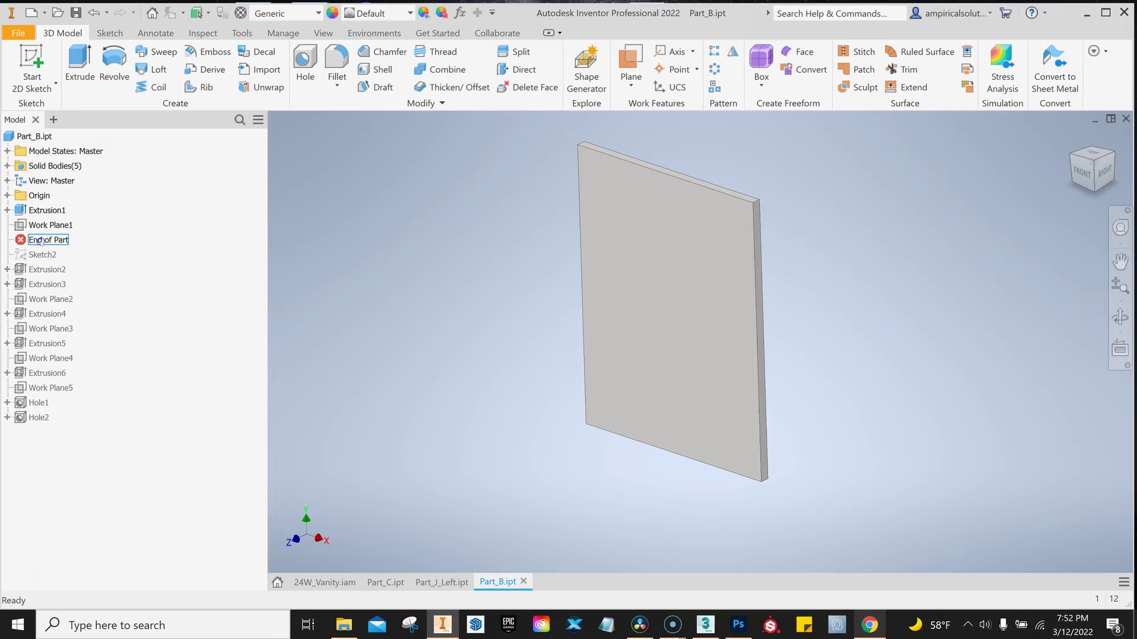
mouse_move(48, 272)
mouse_down()
mouse_move(37, 284)
mouse_move(36, 373)
mouse_up()
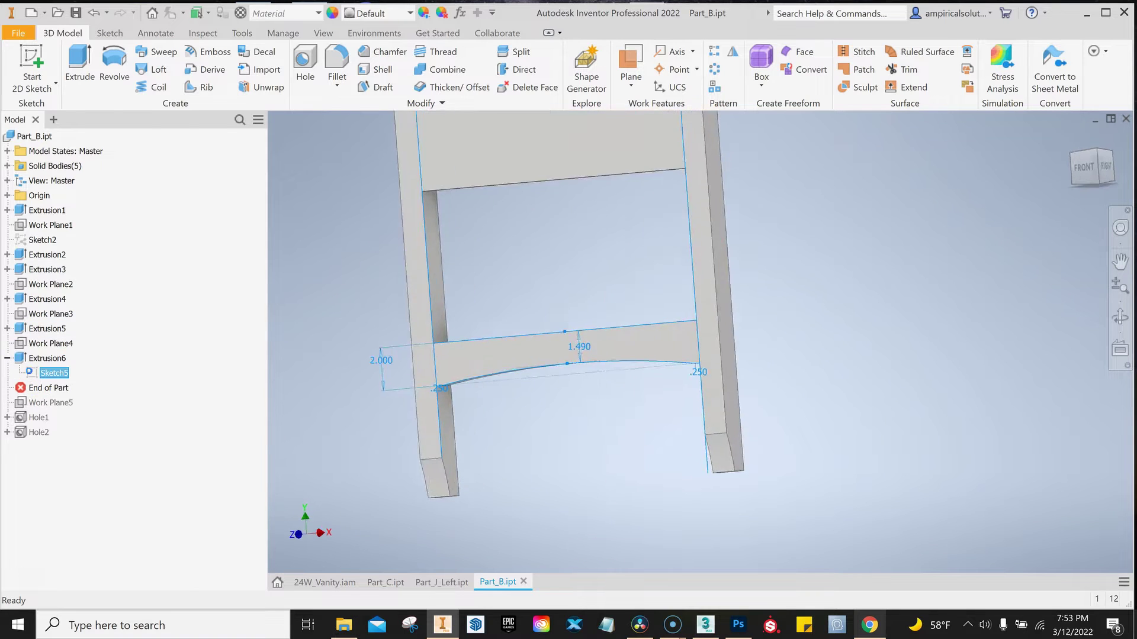
double_click(56, 373)
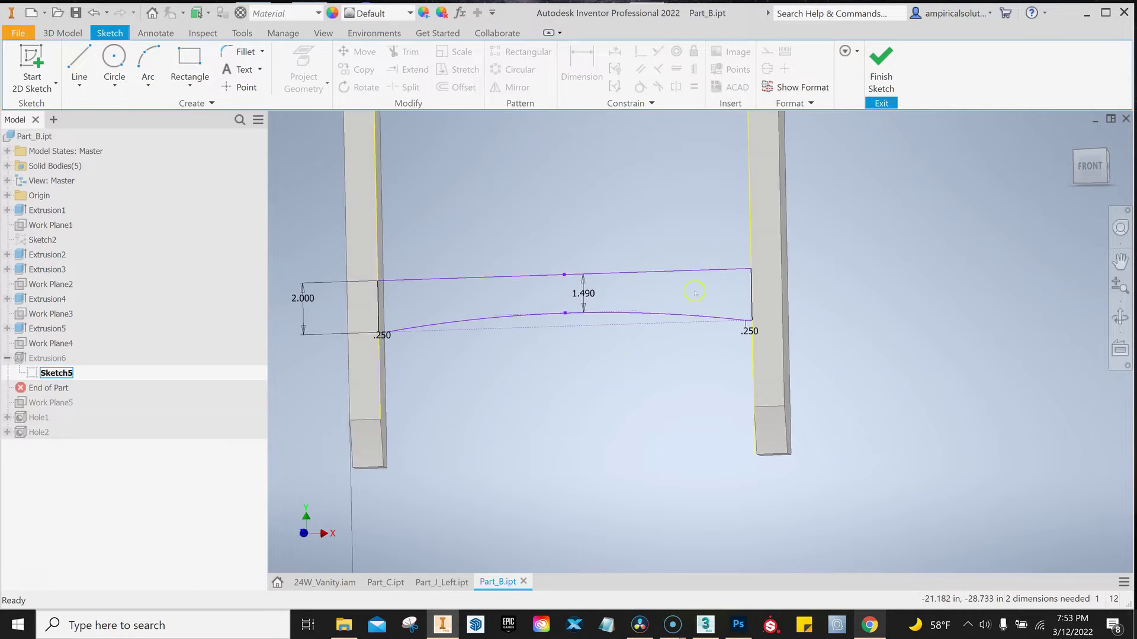
click(876, 77)
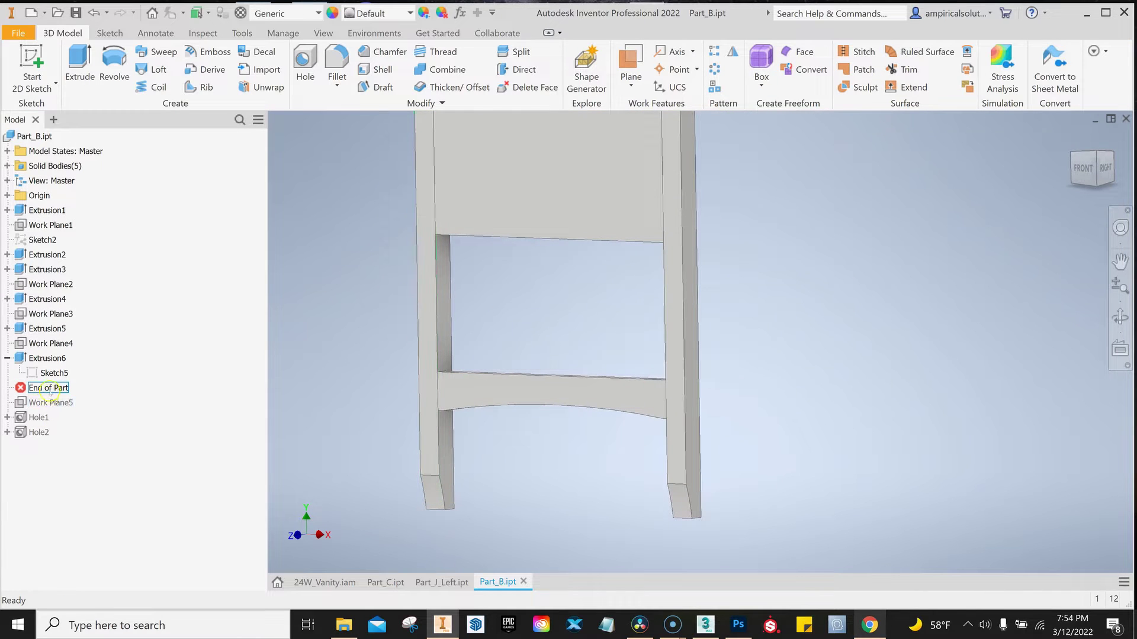
drag(48, 404, 11, 443)
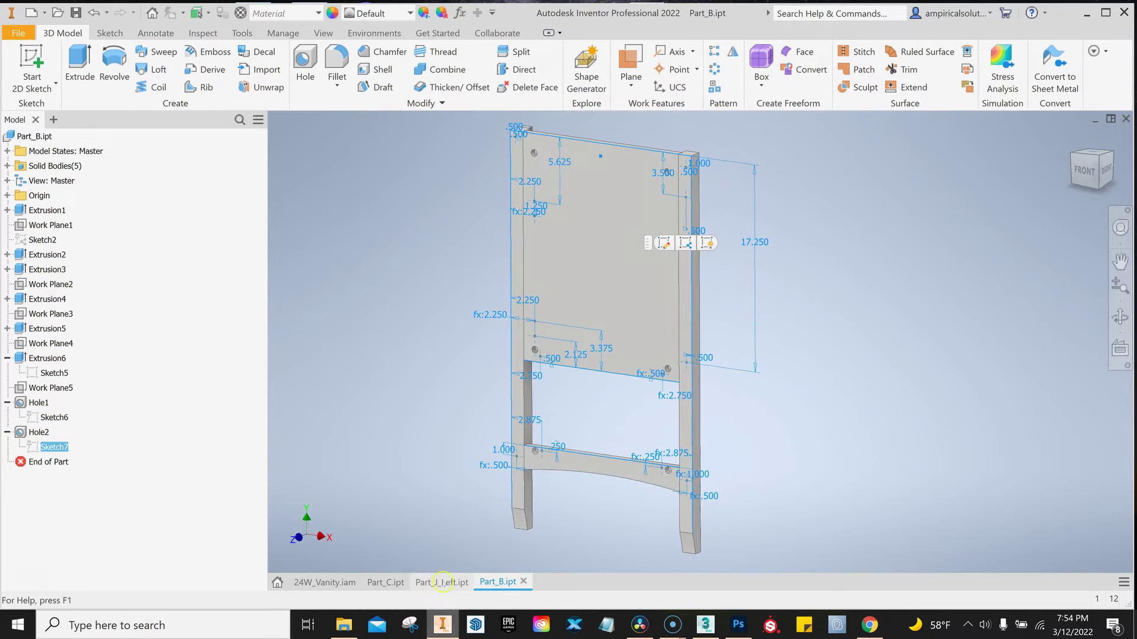
Replay Part_J_Left's door history from Door Profile through Extrusion4, then return to the fitted assembly view.
click(441, 582)
drag(41, 253, 40, 256)
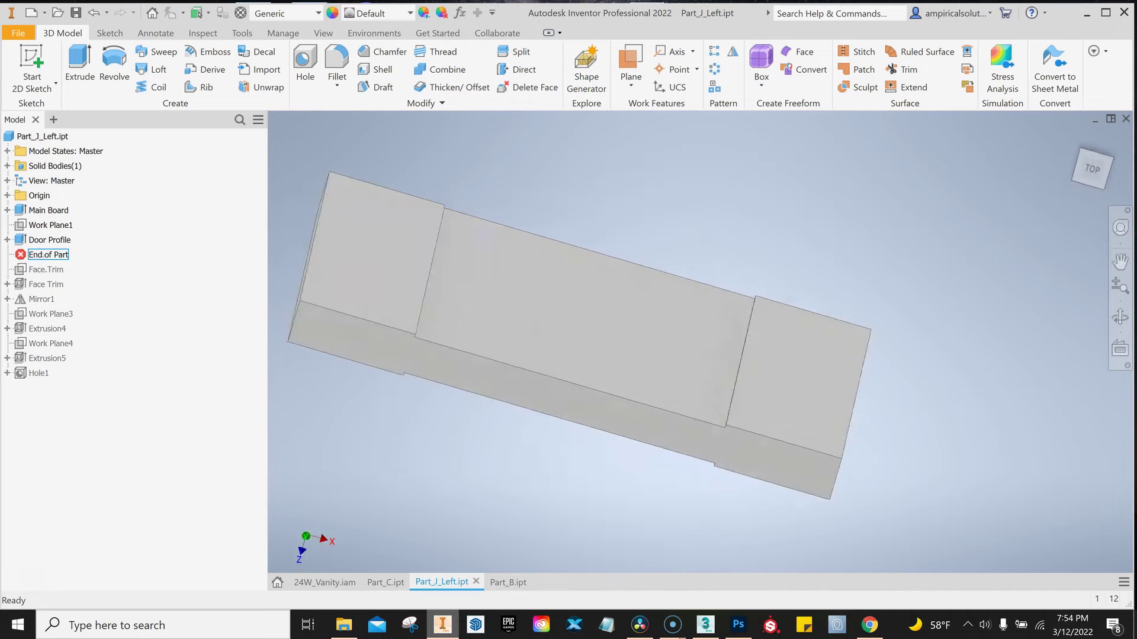
shift+middle_drag(595, 318, 624, 274)
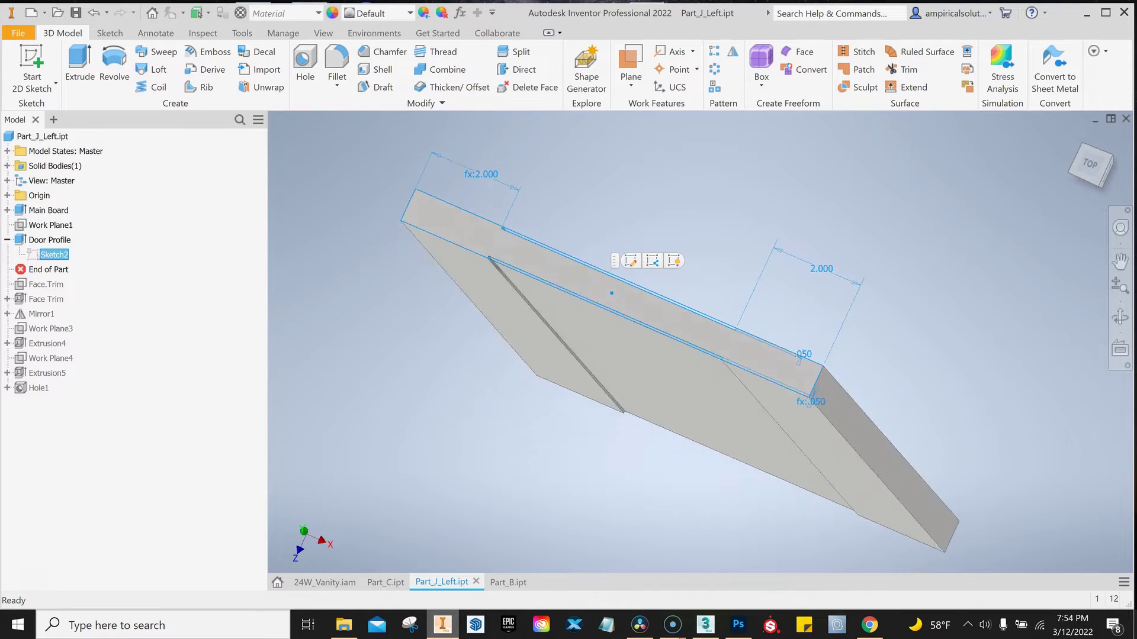
drag(37, 276, 47, 346)
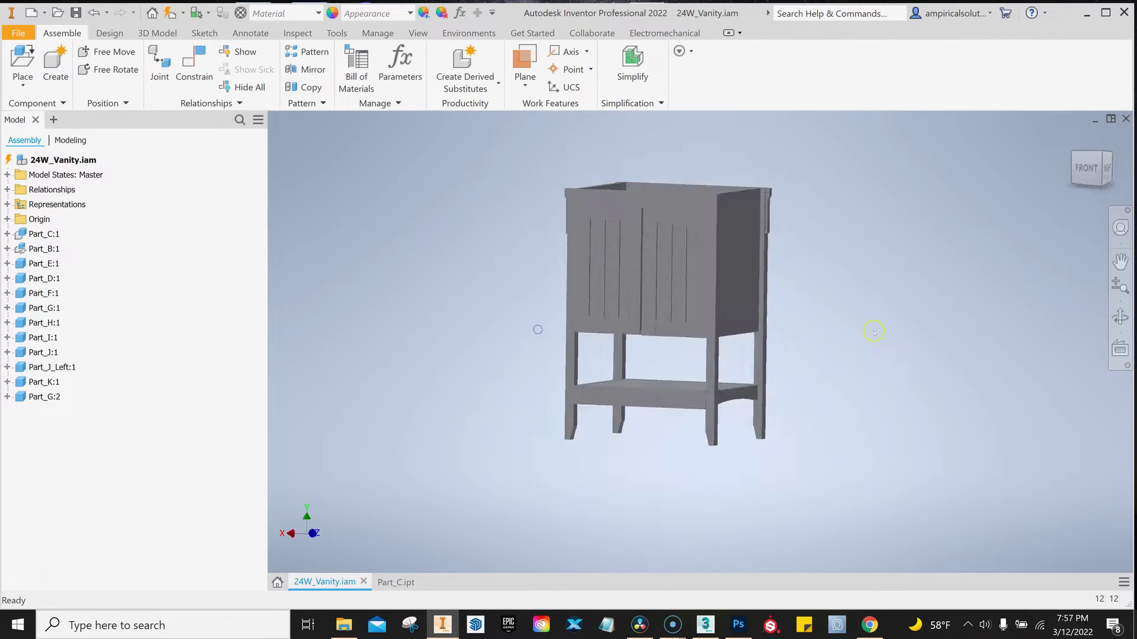
key(F6)
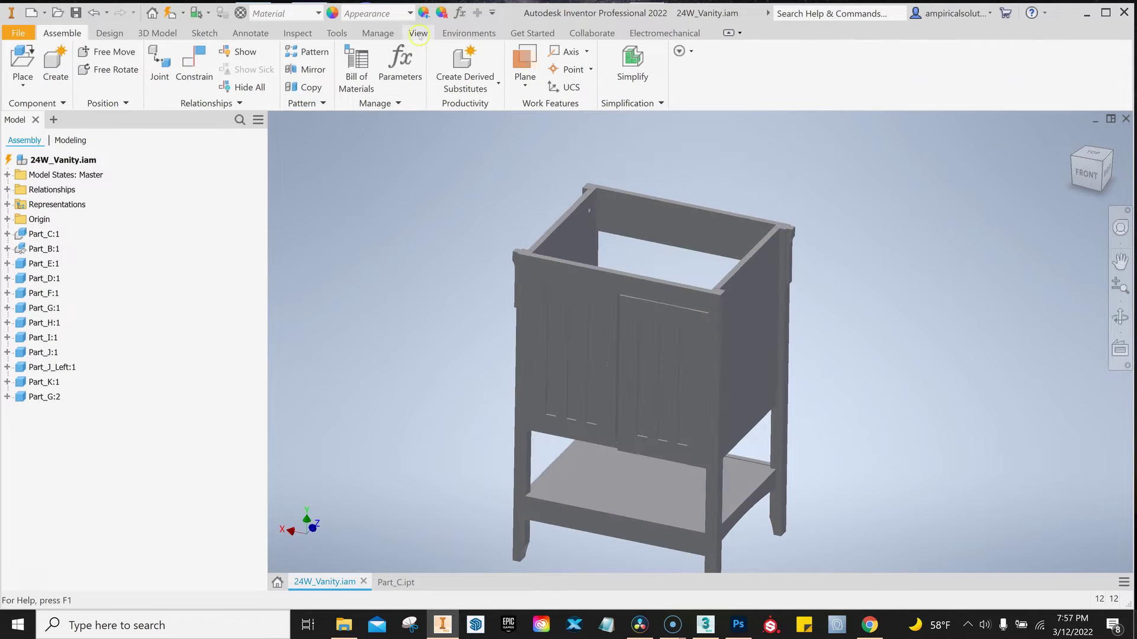
Turn on floor shadows and reflections for the vanity assembly view.
click(419, 34)
click(285, 65)
scroll(840, 328, up, 1)
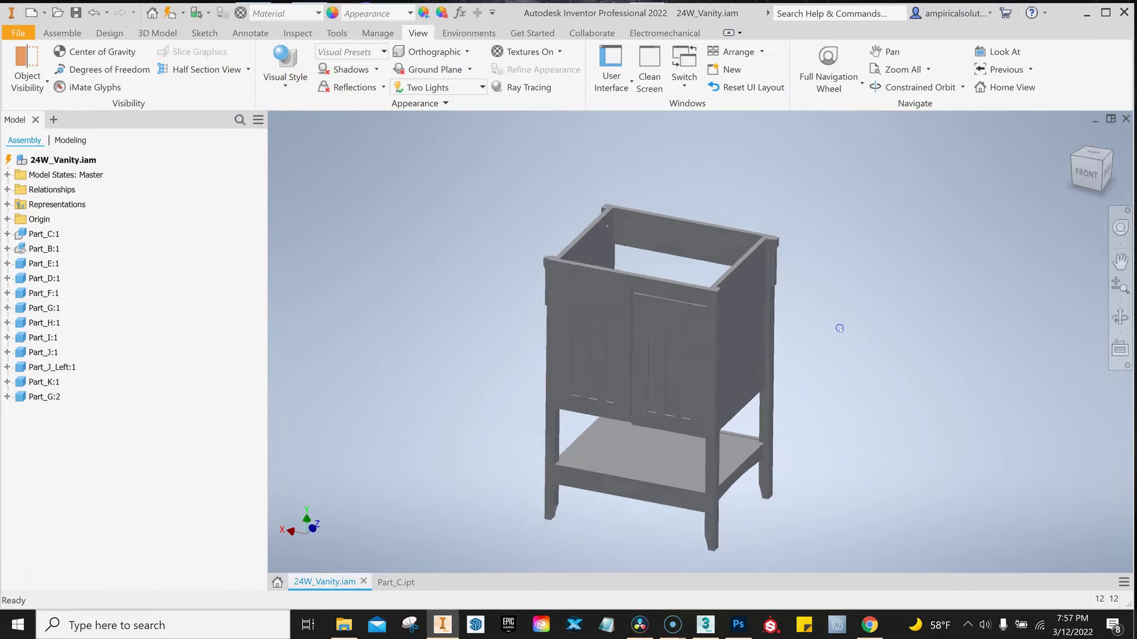
click(351, 69)
shift+middle_drag(386, 168, 810, 292)
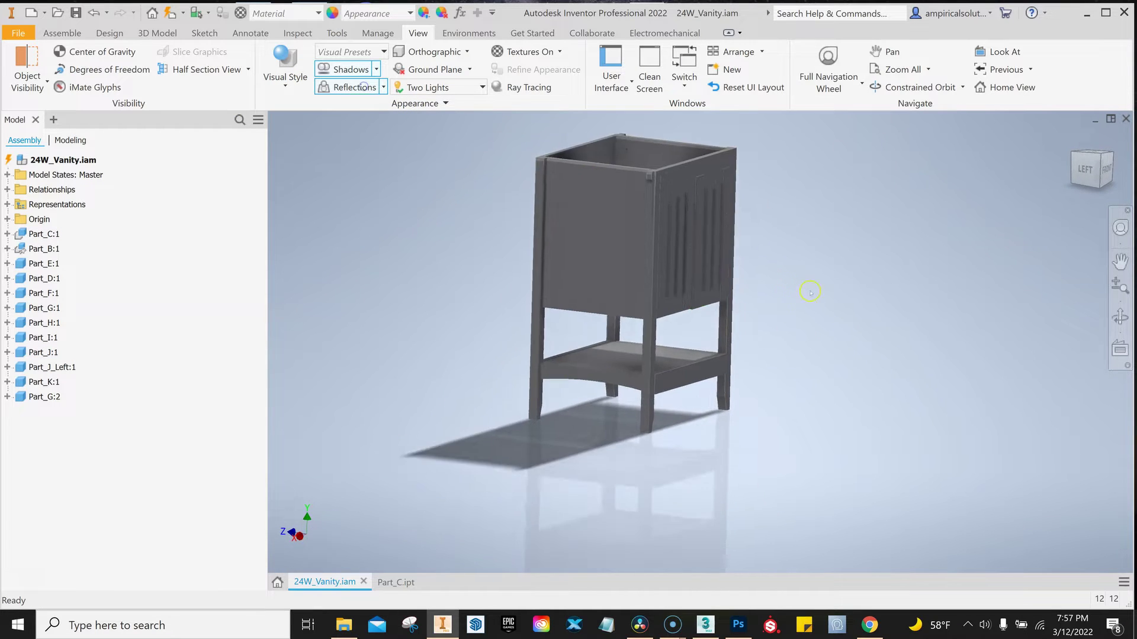
key(F6)
Hide the Part_J_Left door, then make it visible again.
right_click(49, 367)
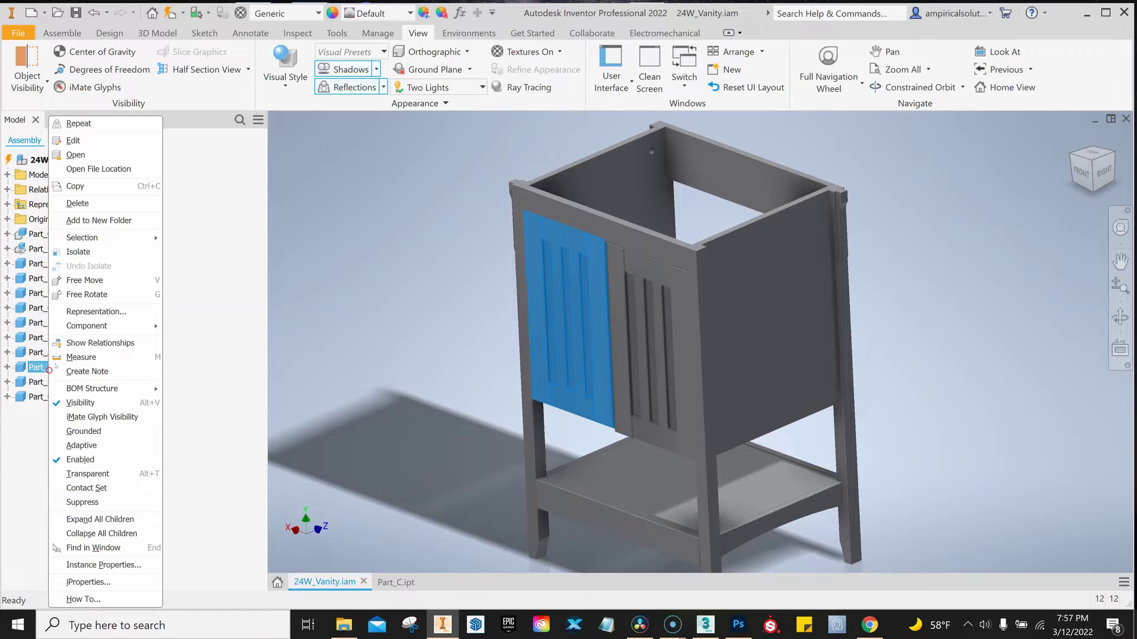
click(81, 403)
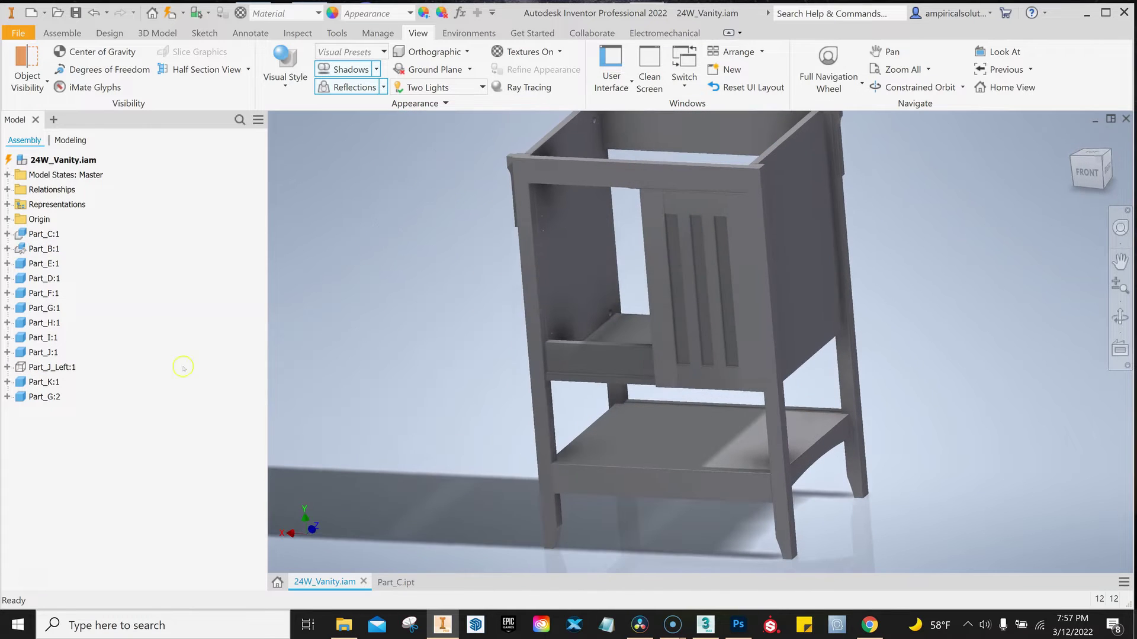
right_click(65, 368)
click(98, 417)
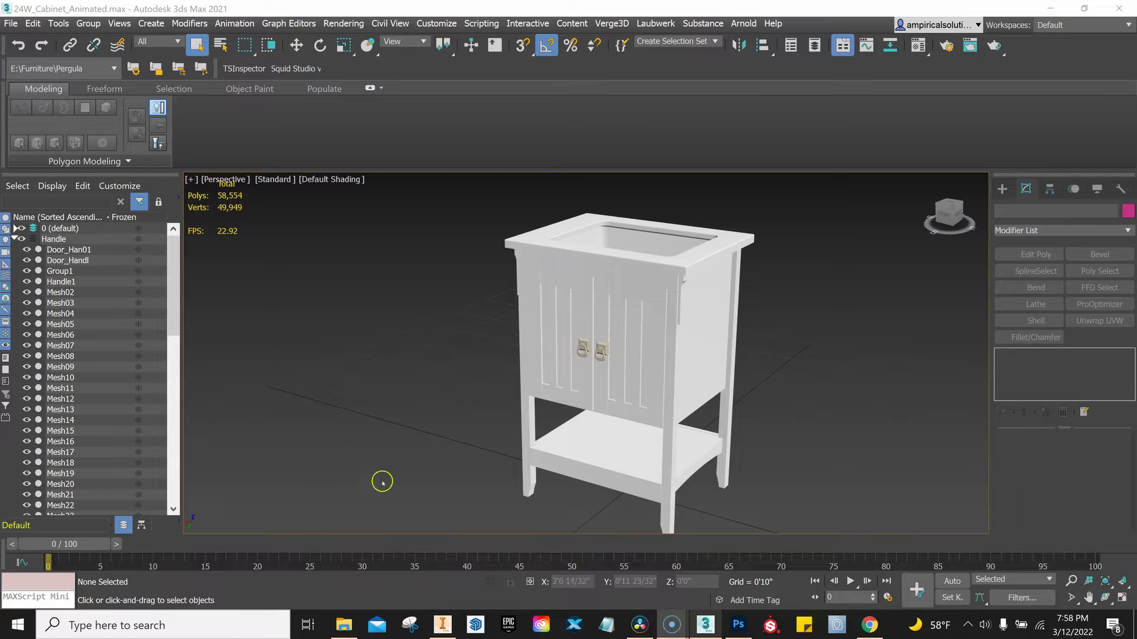
Select the sink and add an Unwrap UVW modifier to it.
scroll(632, 400, up, 5)
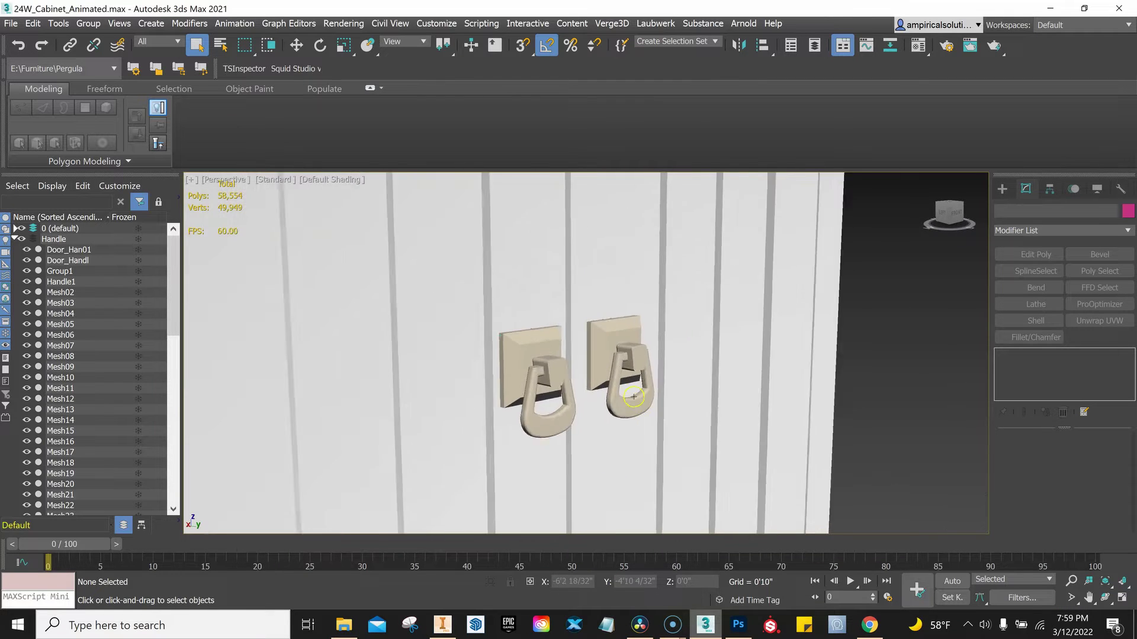
scroll(632, 400, up, 2)
alt+middle_drag(632, 400, 523, 401)
scroll(523, 401, down, 2)
scroll(524, 401, down, 5)
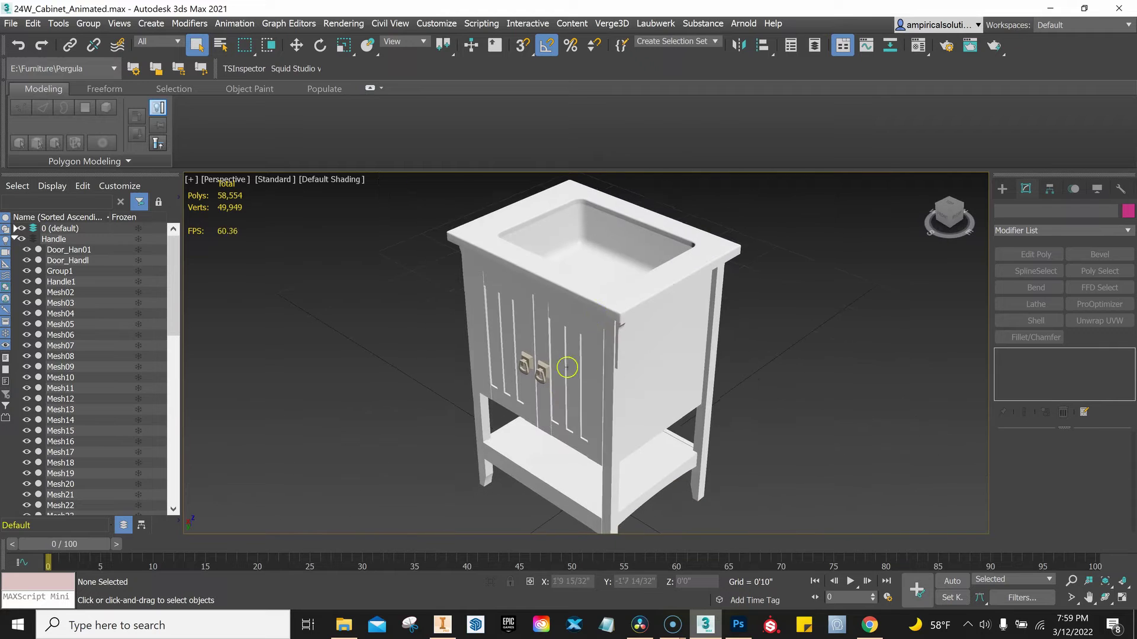
click(572, 268)
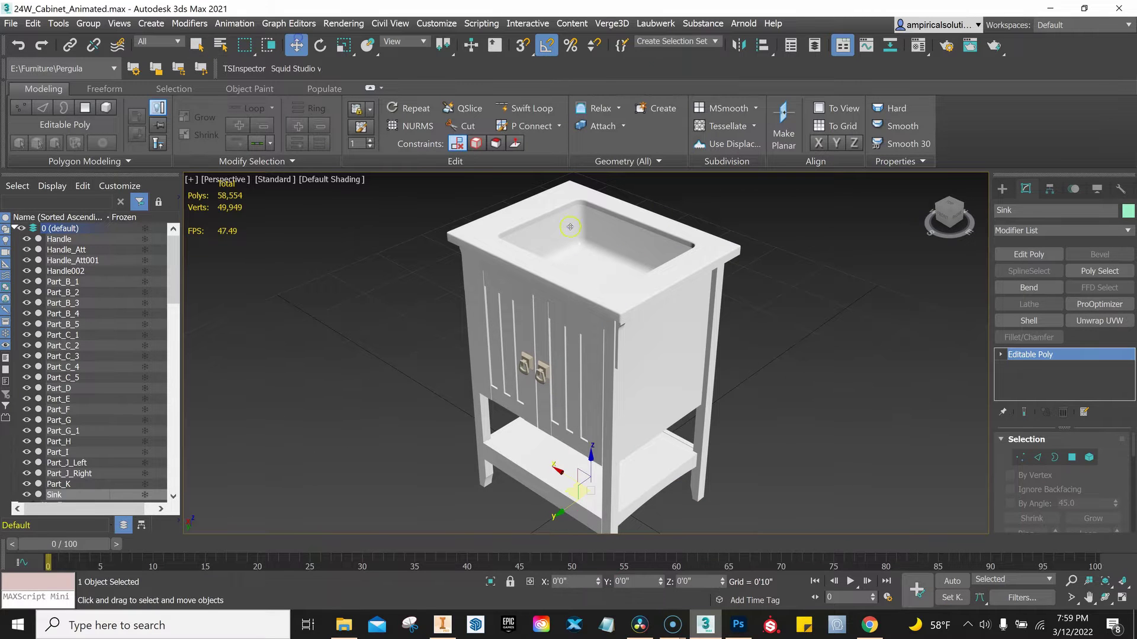
click(1098, 320)
Pack the sink's UV islands in the UV Editor.
scroll(1111, 486, down, 3)
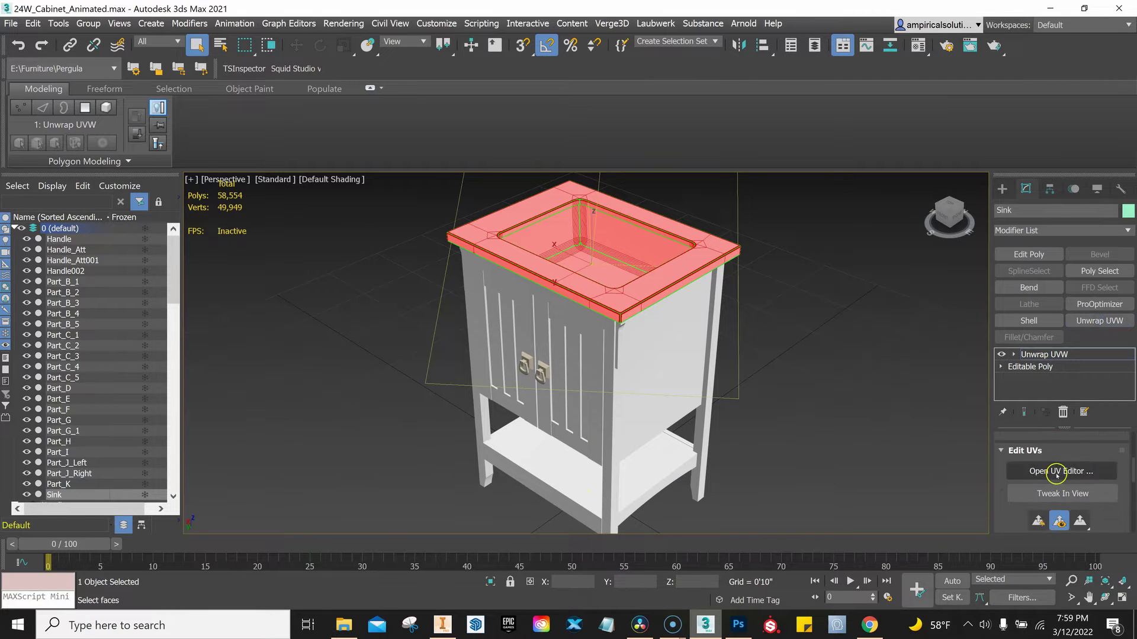
click(1048, 472)
click(367, 268)
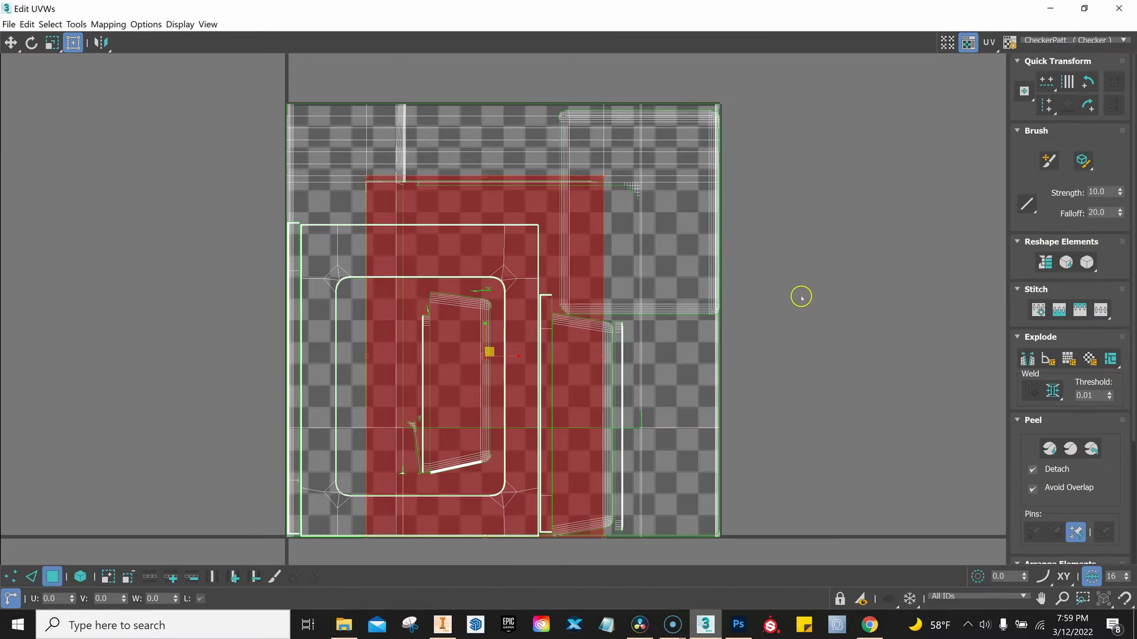
click(800, 294)
scroll(602, 310, down, 3)
scroll(1084, 477, down, 2)
scroll(1057, 495, down, 3)
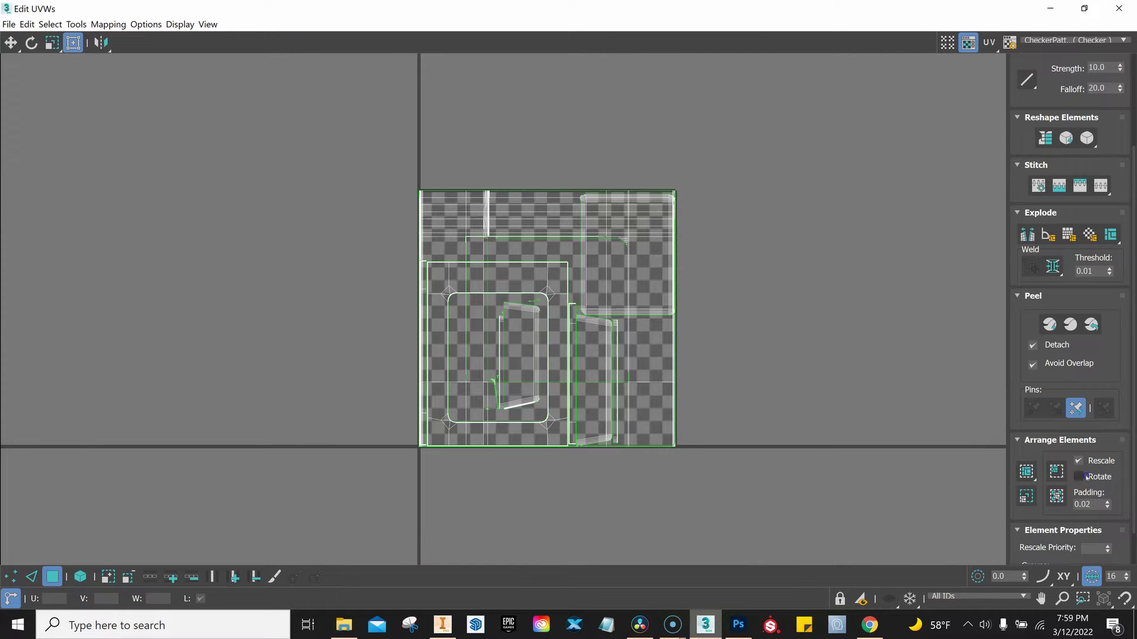
click(1056, 496)
scroll(718, 314, down, 2)
Collapse the sink's modifier stack by converting it to Editable Poly.
right_click(746, 277)
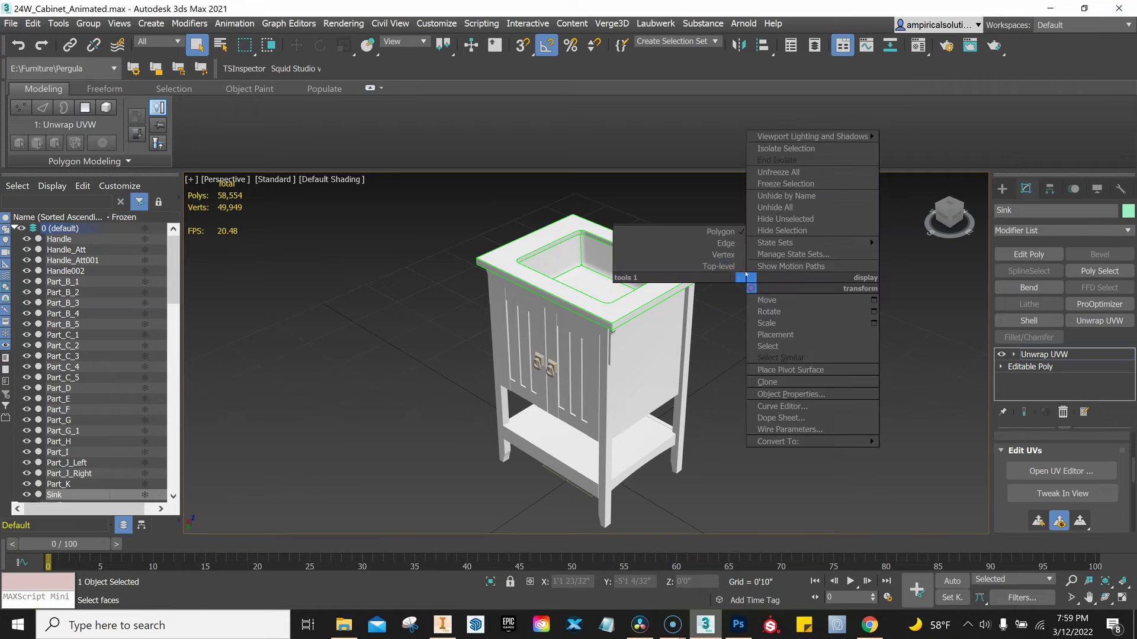
right_click(1044, 354)
click(1007, 218)
click(645, 437)
click(807, 335)
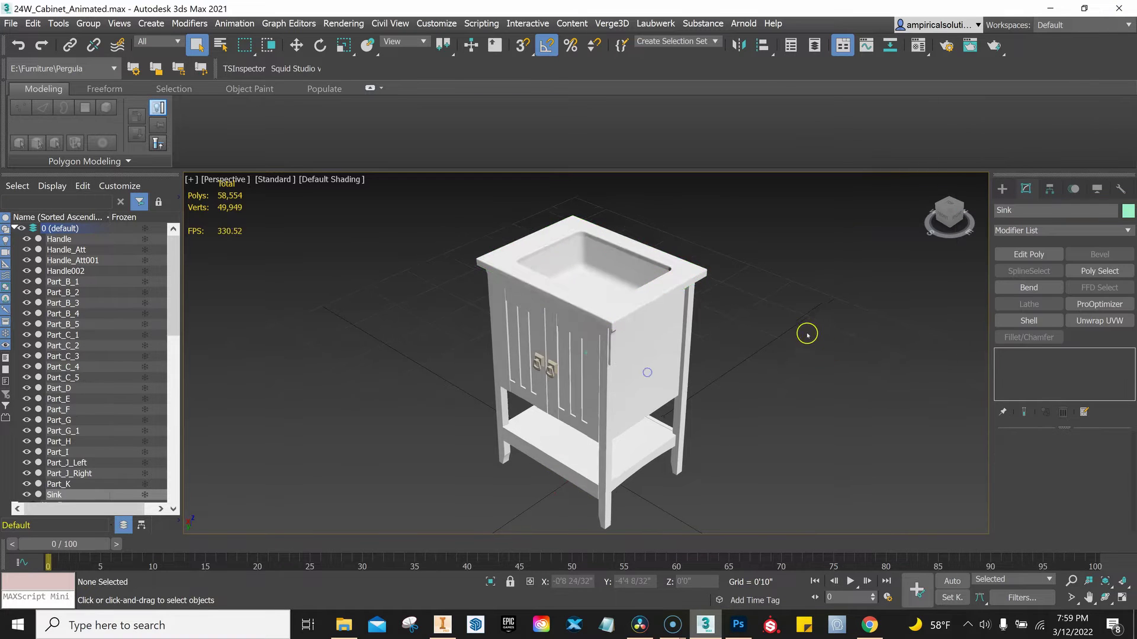
scroll(808, 335, up, 5)
Select the left door Part_J_Left and review its UV layout.
scroll(570, 338, down, 5)
click(571, 337)
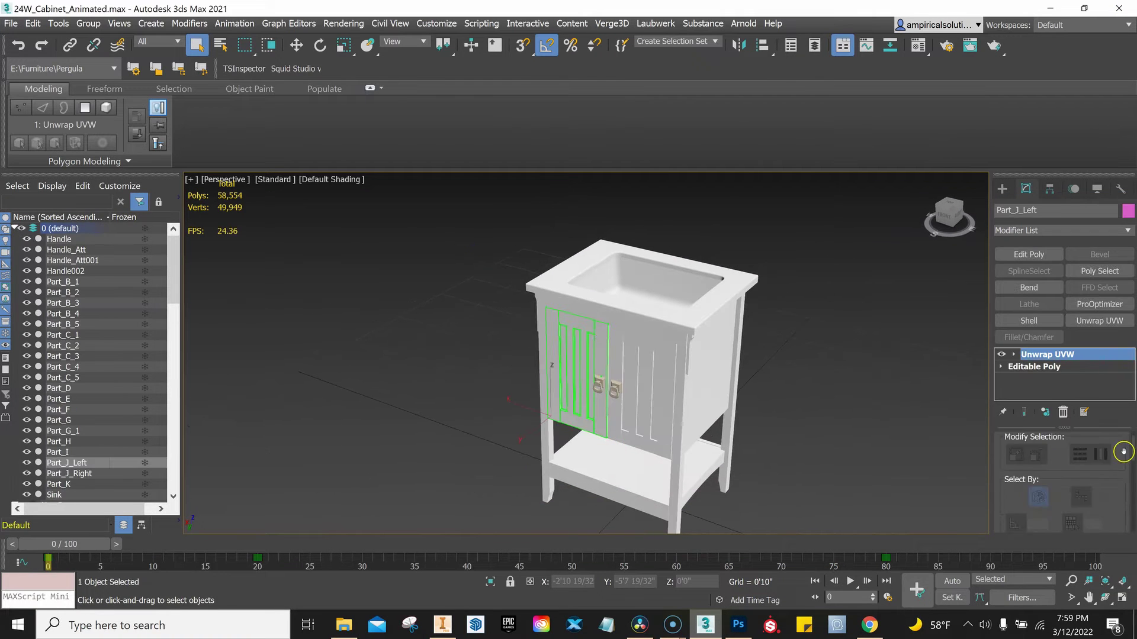
click(1061, 515)
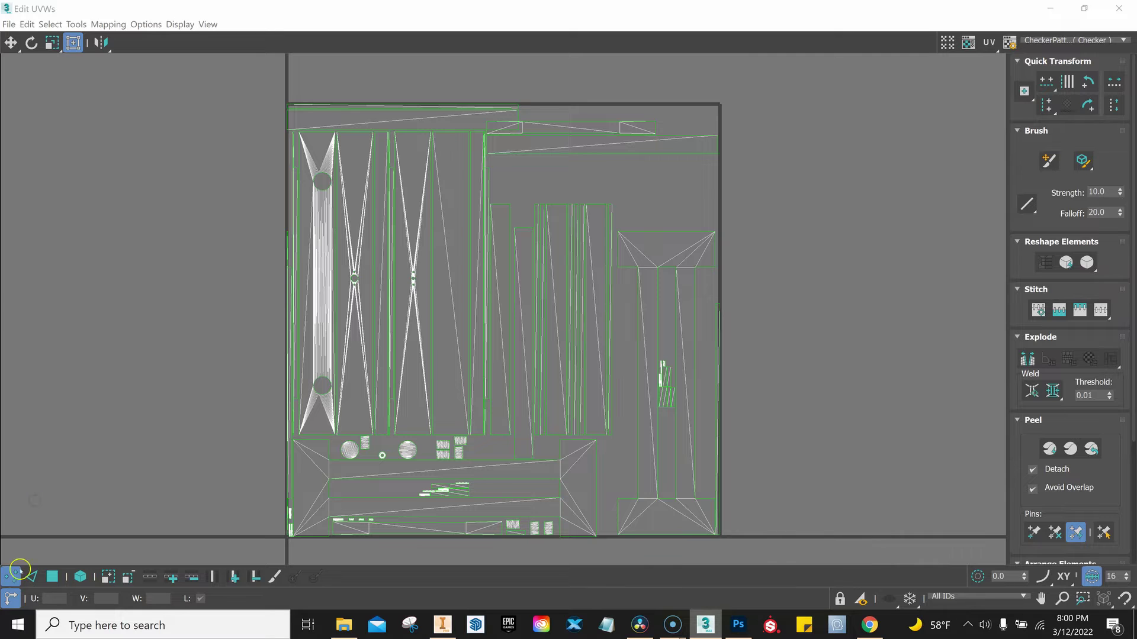
click(1118, 9)
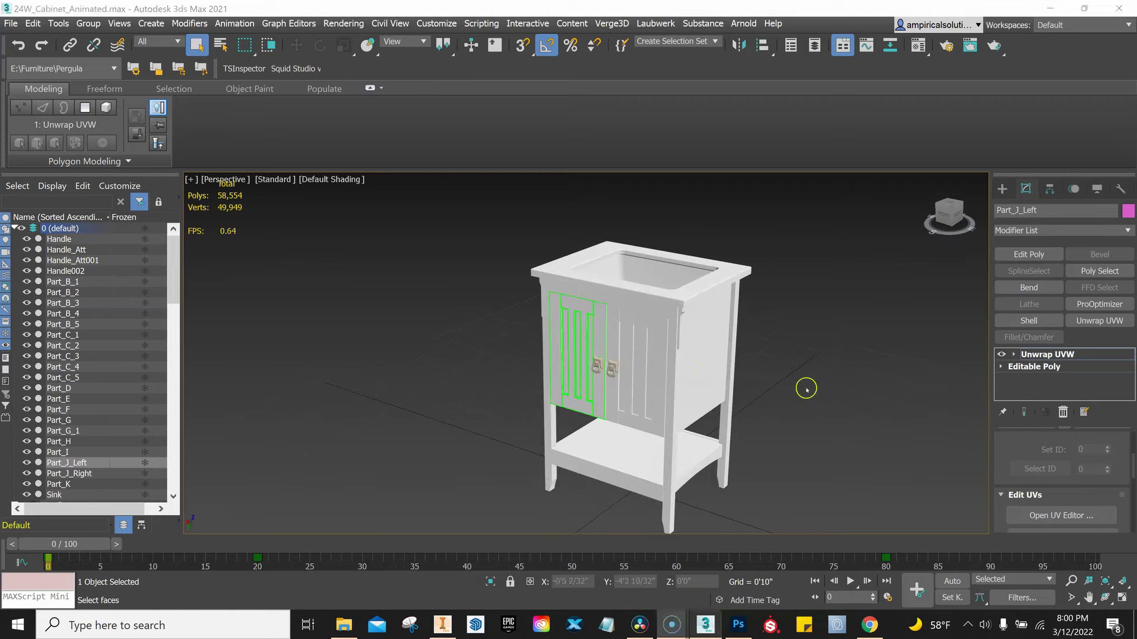
right_click(604, 255)
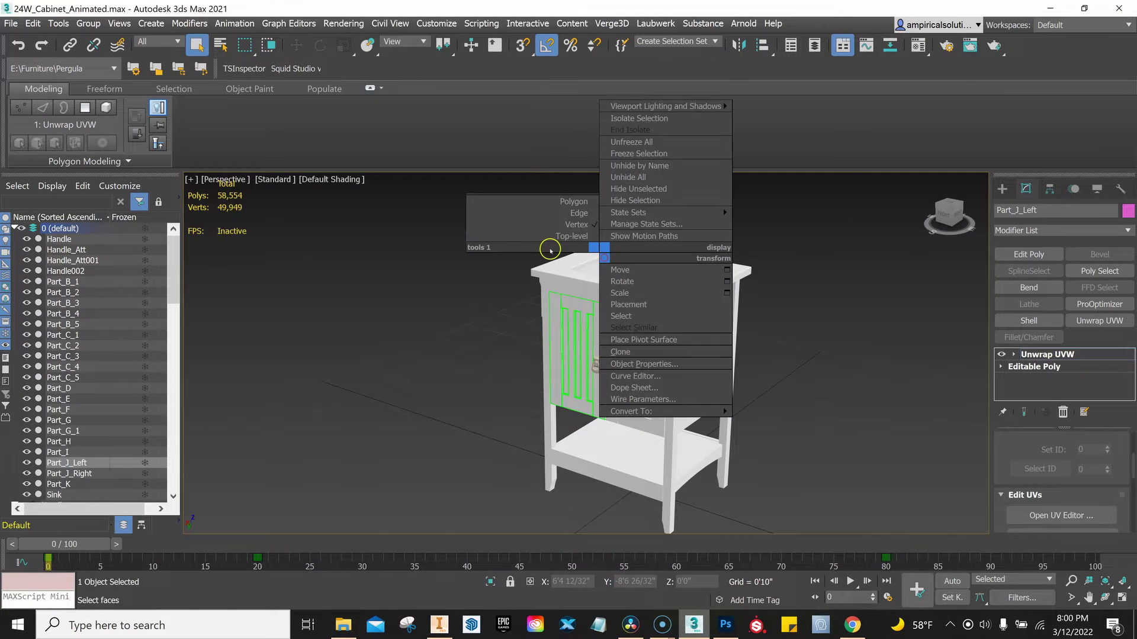
click(713, 363)
Add Unwrap UVW to side panel Part_C_1 and inspect its UVs in a maximized editor.
right_click(675, 354)
click(898, 358)
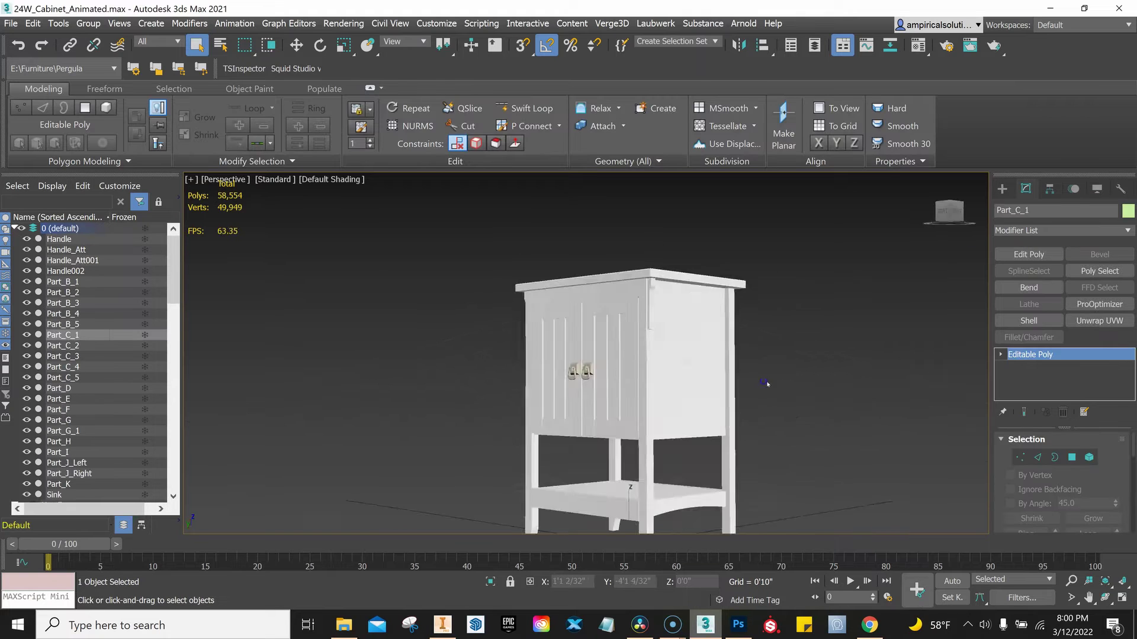
click(1100, 320)
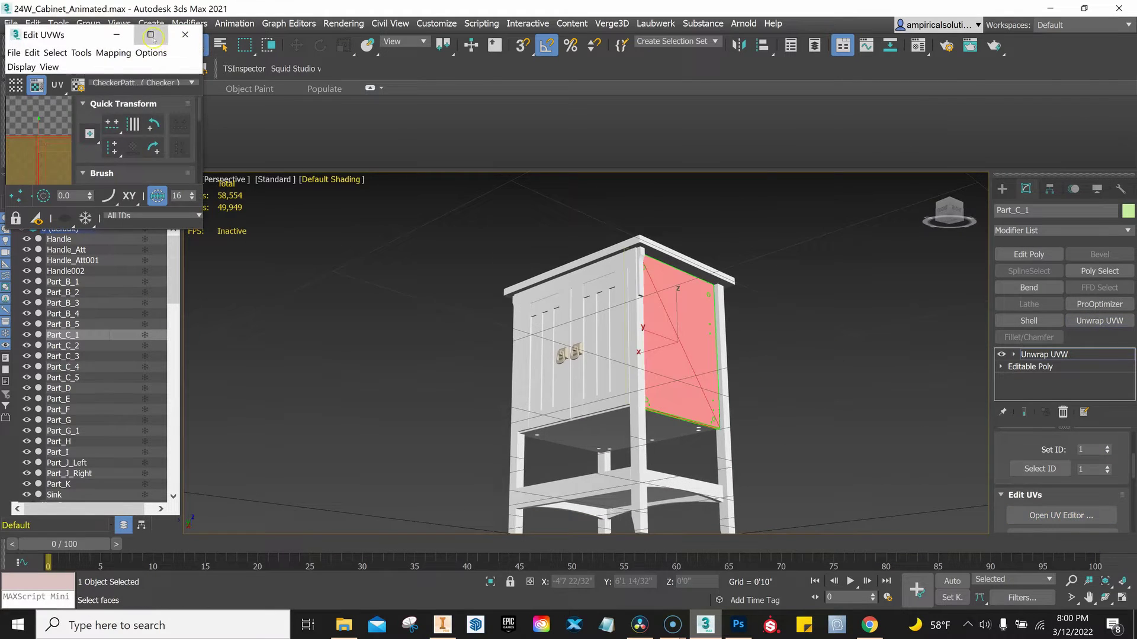
click(151, 34)
click(968, 41)
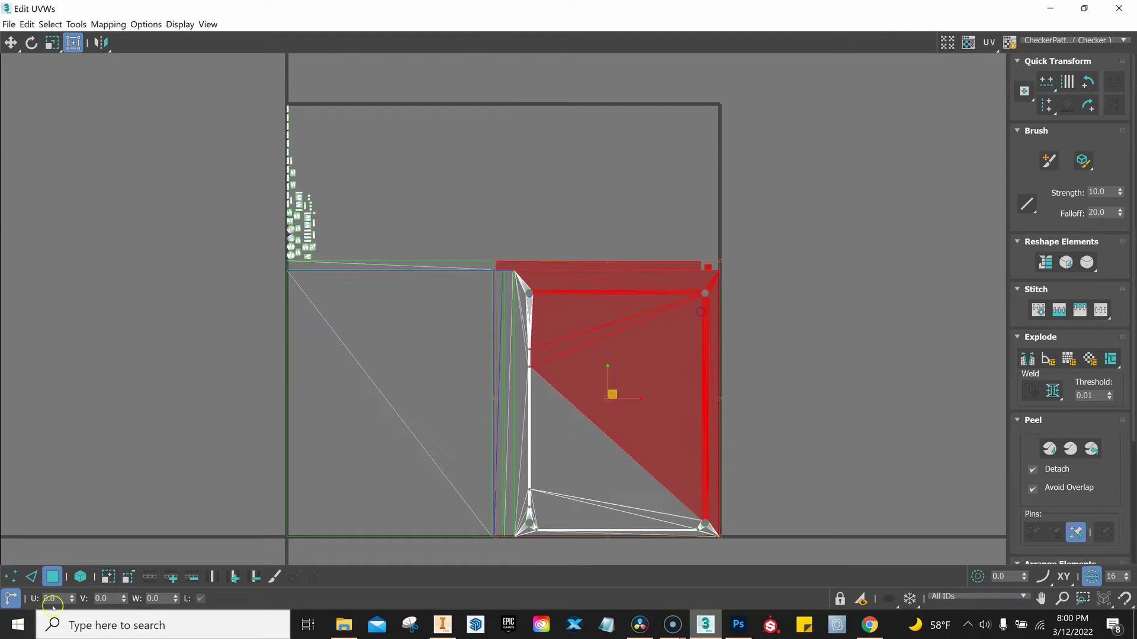
click(153, 513)
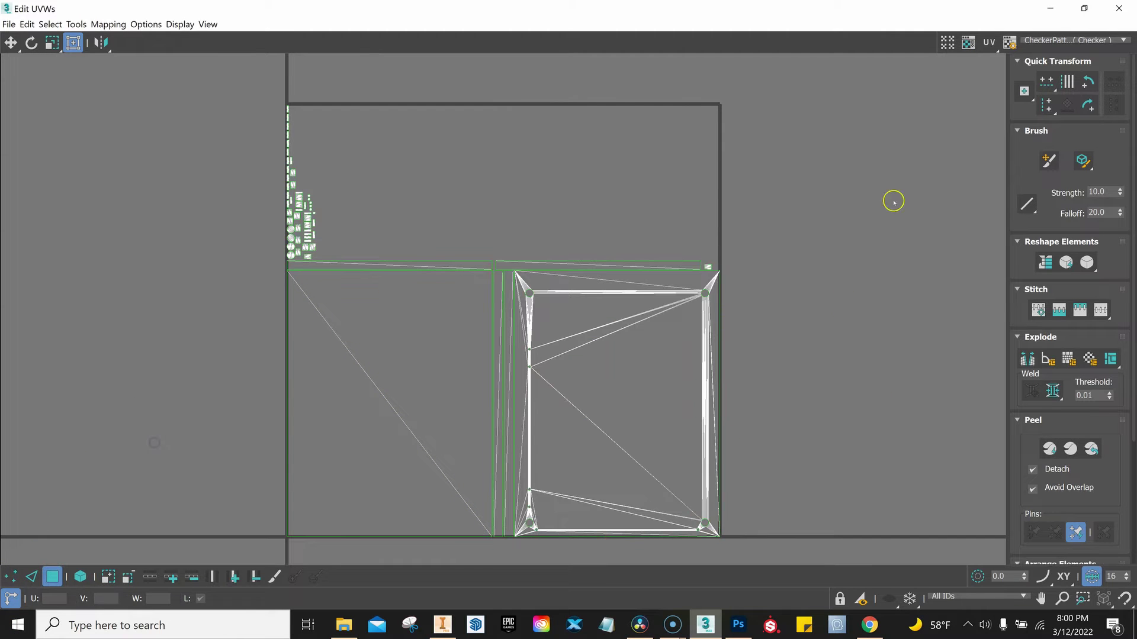
click(1118, 8)
Zoom in on the doors and select the handle's Mounting_Part.
alt+middle_drag(837, 381, 784, 381)
scroll(784, 381, up, 3)
scroll(584, 381, up, 3)
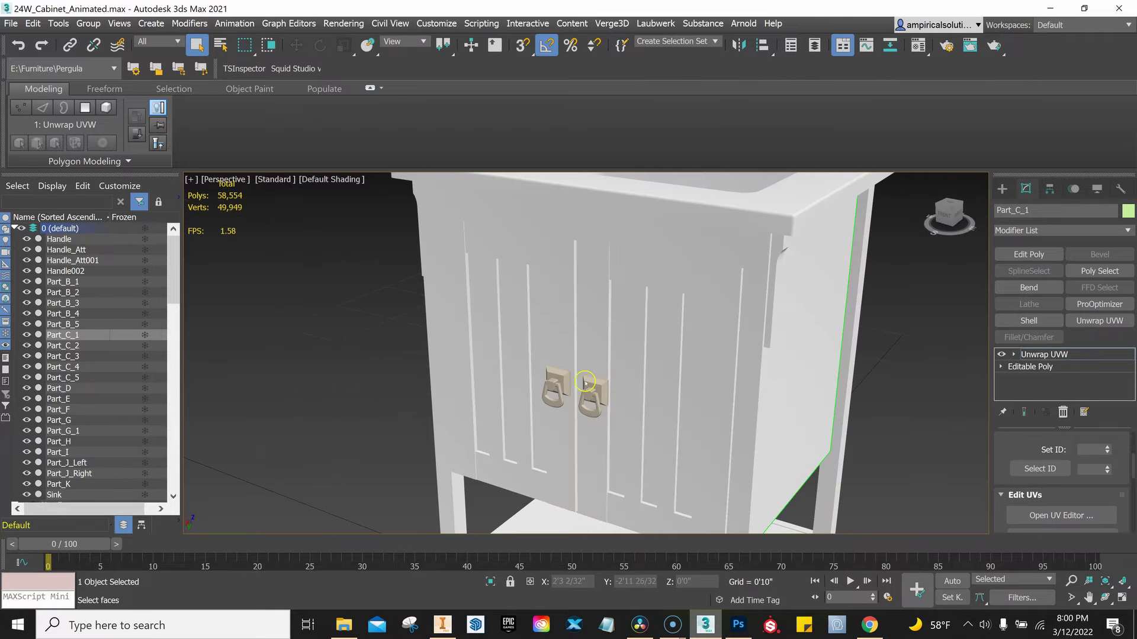
scroll(584, 382, down, 2)
click(585, 382)
alt+middle_drag(634, 401, 823, 320)
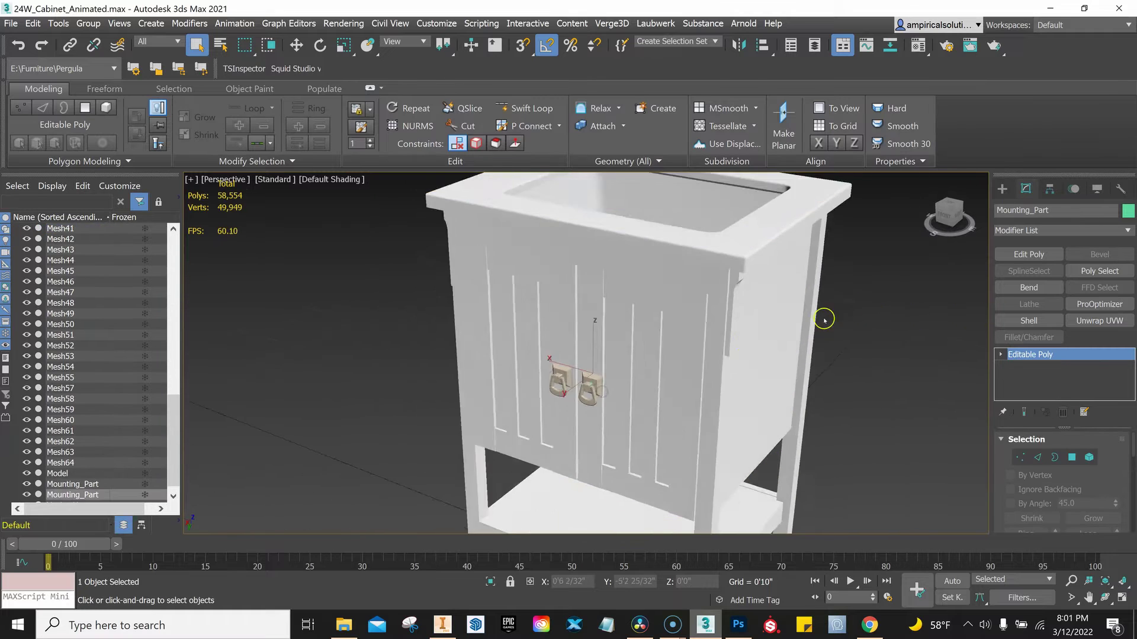
Switch the viewport to wireframe display.
scroll(823, 320, down, 3)
click(744, 317)
click(325, 179)
click(373, 302)
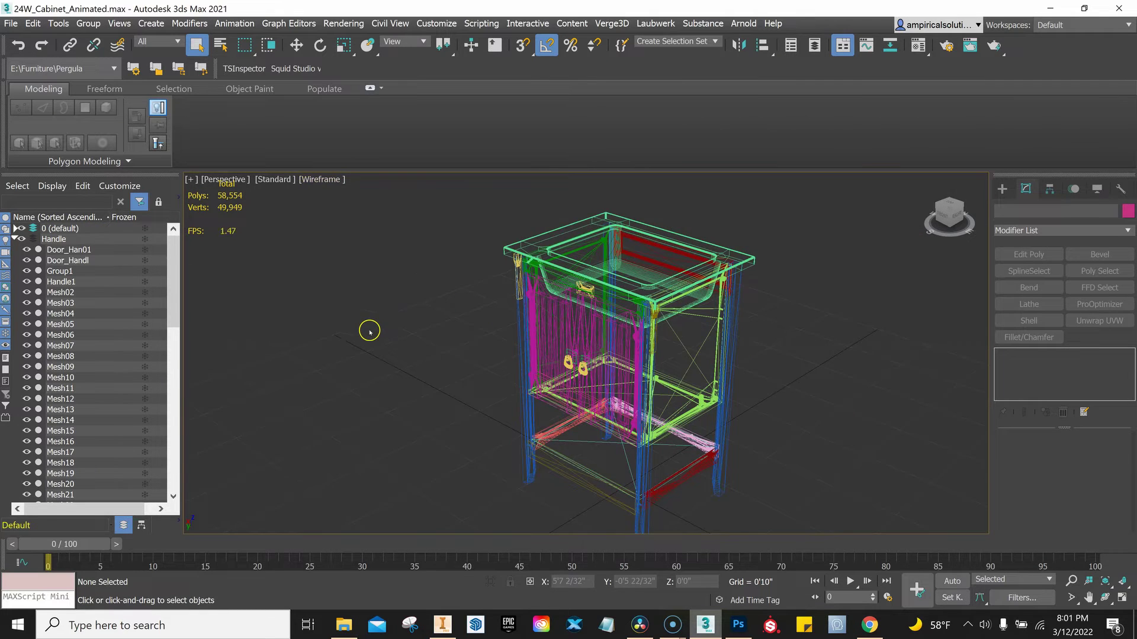
alt+middle_drag(368, 330, 764, 365)
scroll(765, 366, up, 5)
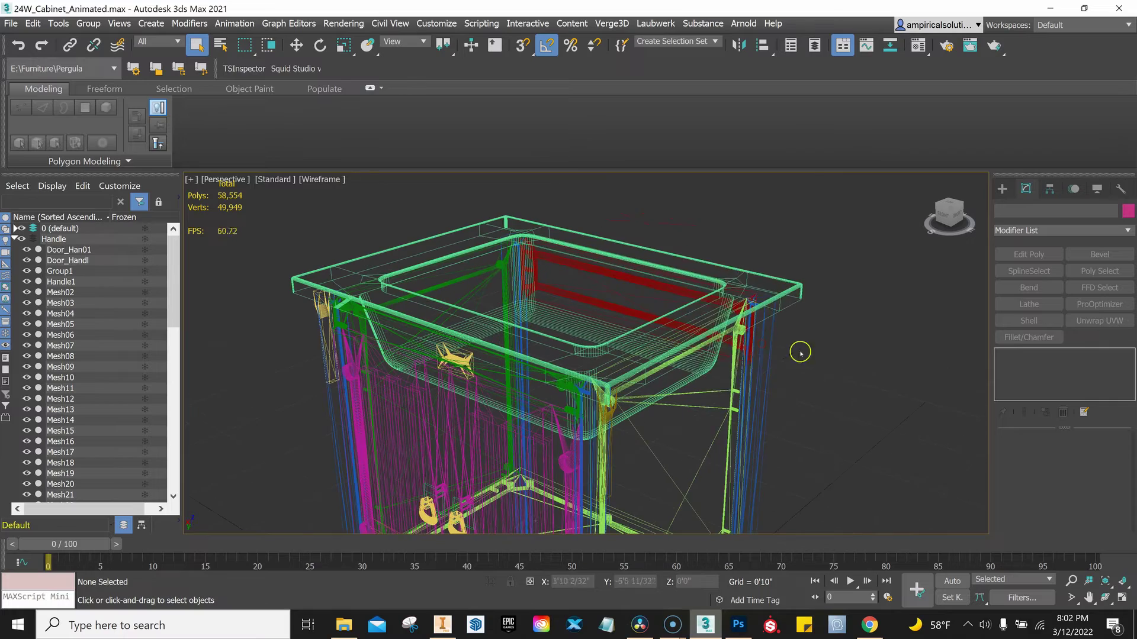
Isolate the sink with Alt+Q, inspect it, then end isolation.
right_click(689, 244)
click(689, 244)
key(alt+q)
click(652, 522)
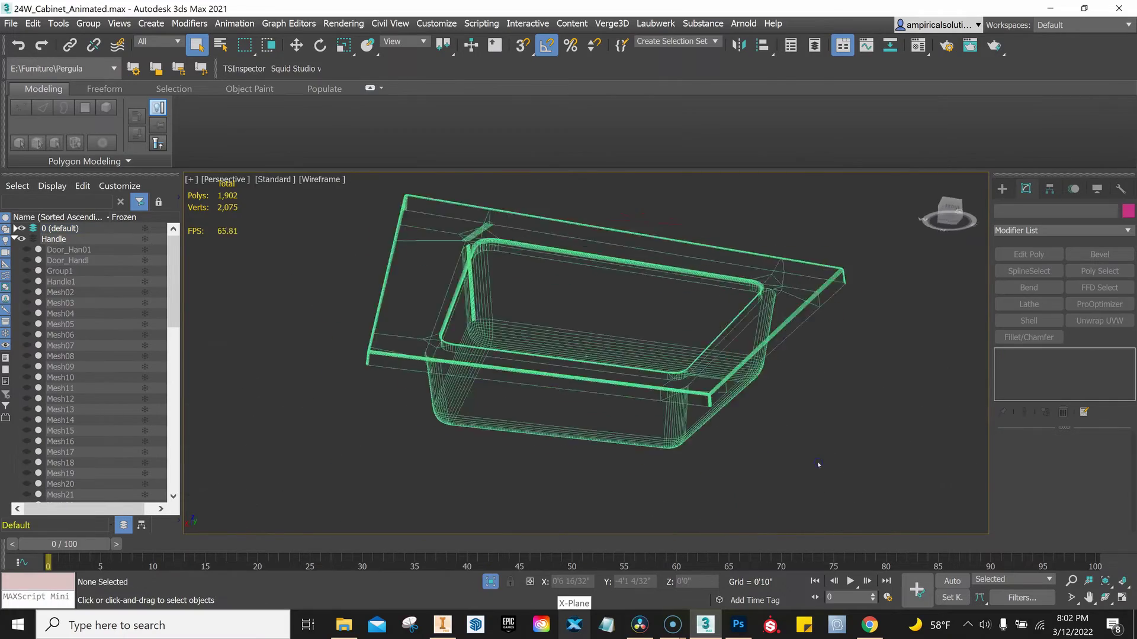
mouse_move(820, 464)
alt+middle_down()
mouse_move(721, 406)
mouse_move(225, 501)
alt+middle_up()
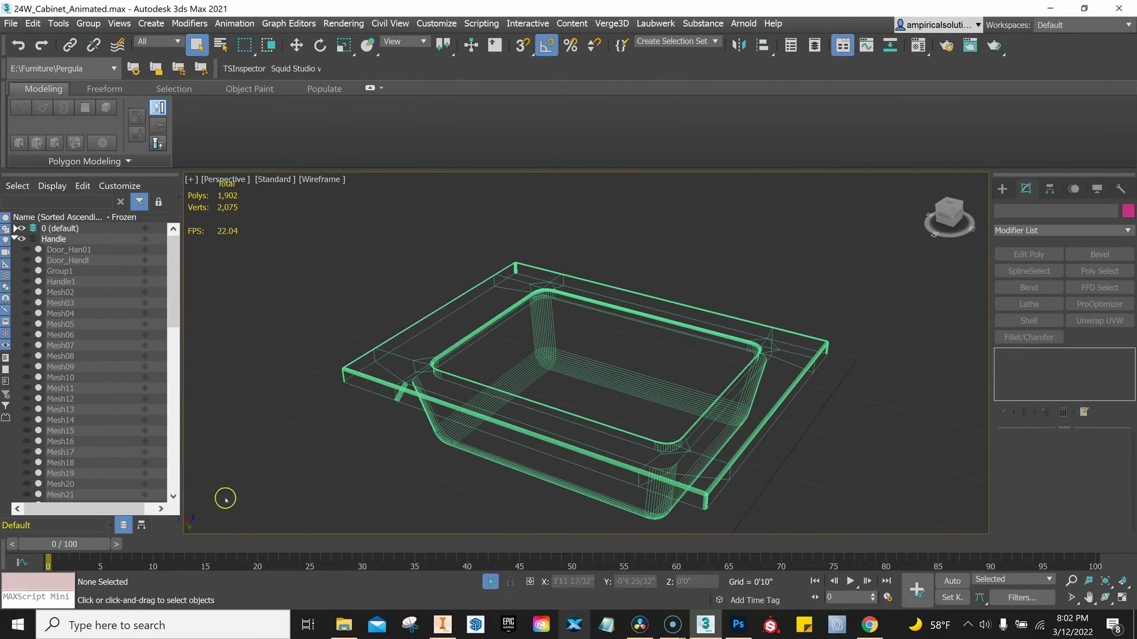
click(495, 579)
Hide the sink from the viewport.
right_click(501, 216)
click(537, 173)
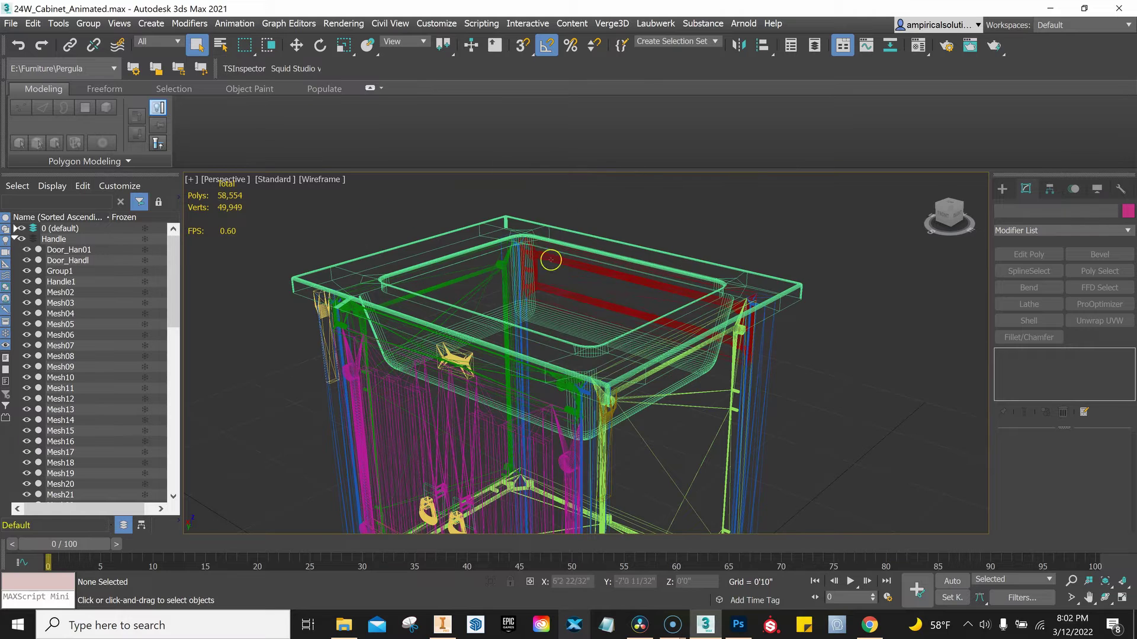
click(545, 253)
click(27, 399)
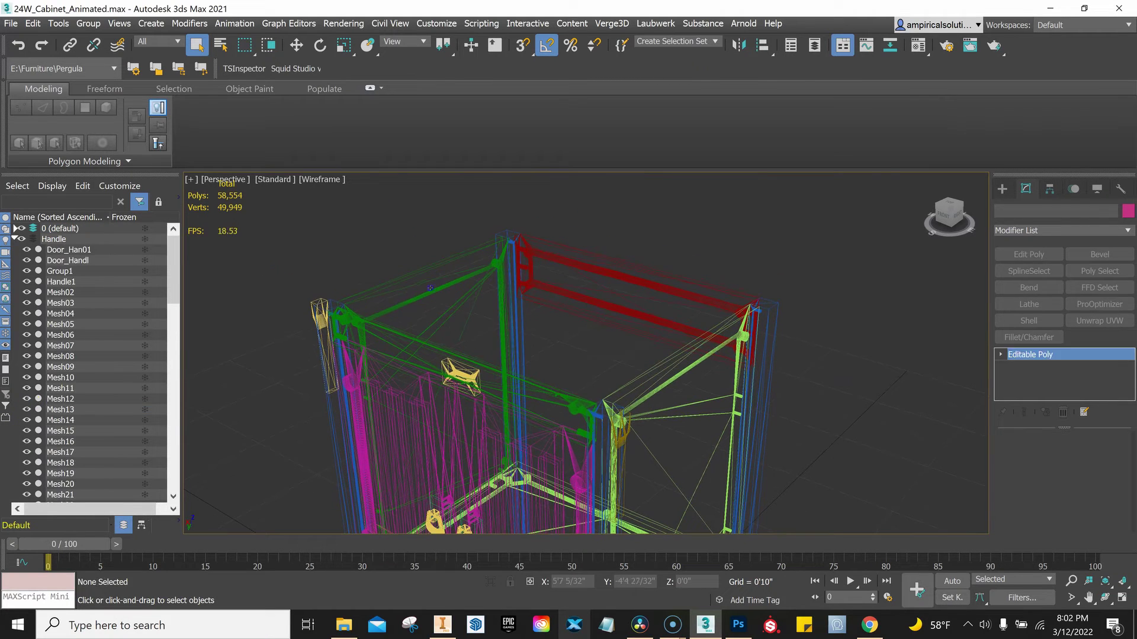
Isolate a green side frame piece and view it with Edged Faces shading.
click(616, 415)
key(alt+q)
click(755, 458)
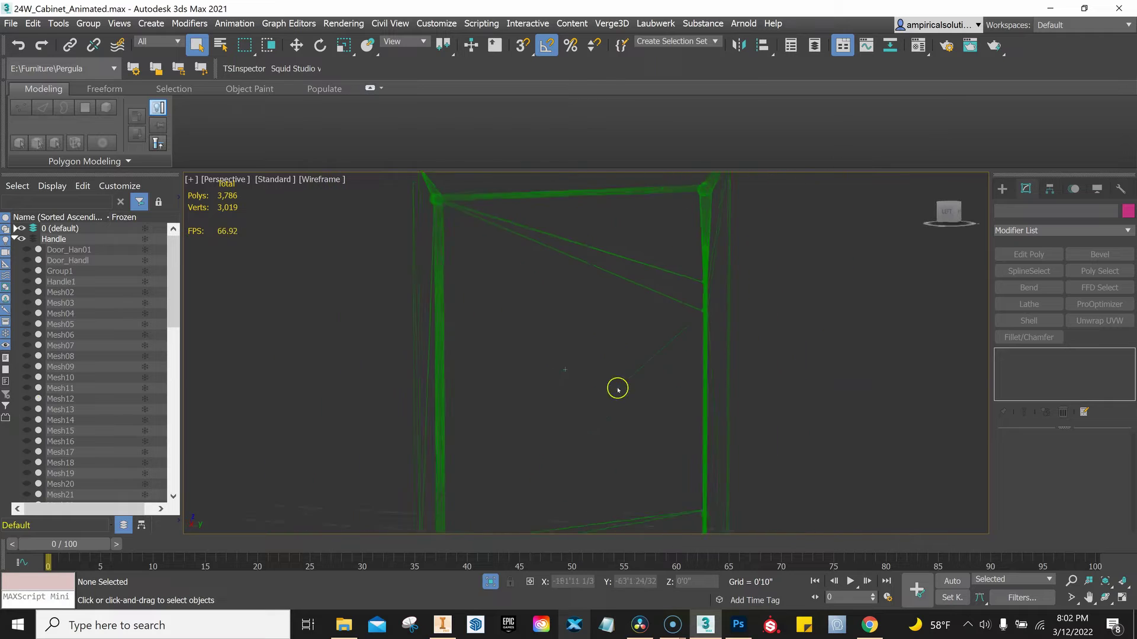
key(F3)
click(327, 179)
click(367, 315)
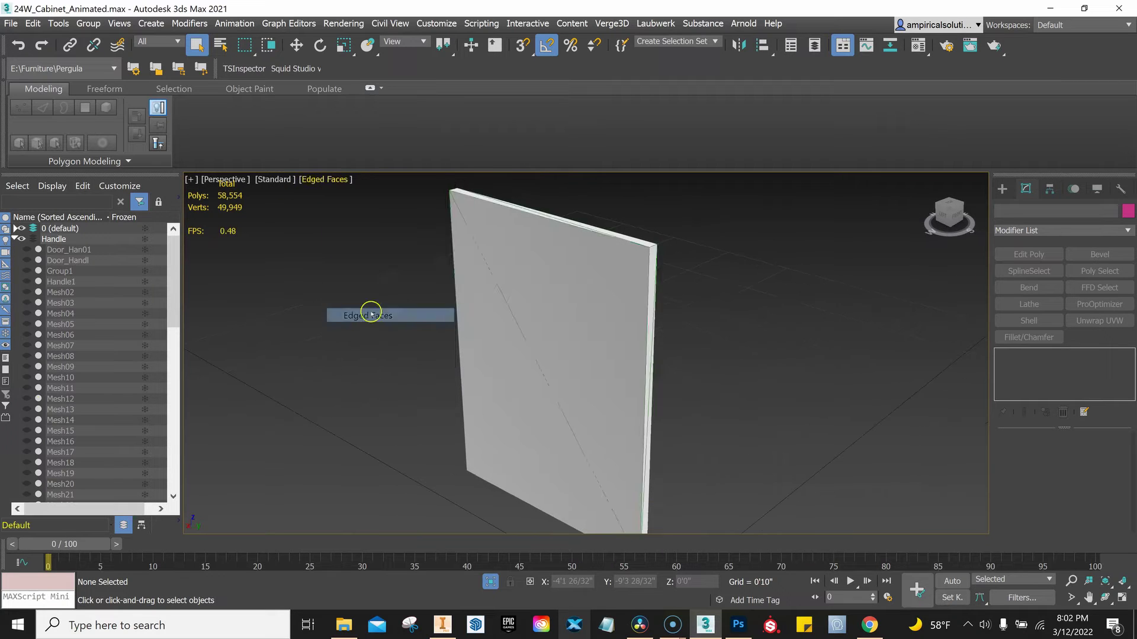
mouse_move(368, 314)
alt+middle_down()
mouse_move(720, 400)
mouse_move(760, 393)
mouse_move(697, 388)
alt+middle_up()
click(490, 582)
Unhide all cabinet parts and view the full vanity from the top front.
right_click(276, 349)
click(307, 281)
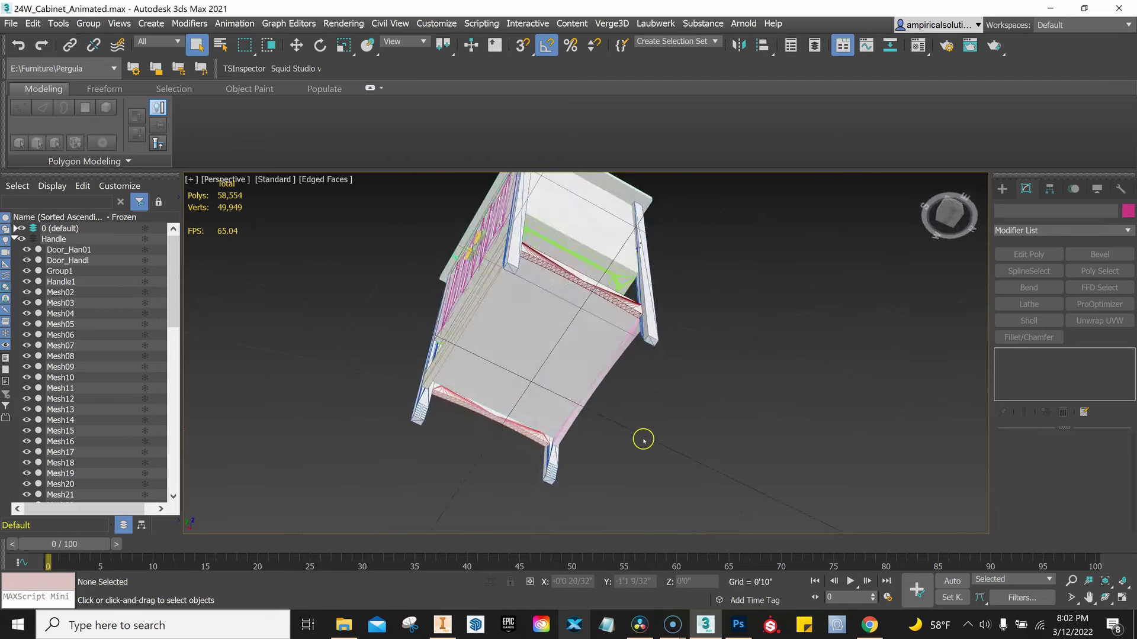
mouse_move(644, 440)
alt+middle_down()
mouse_move(612, 409)
mouse_move(586, 284)
alt+middle_up()
click(586, 284)
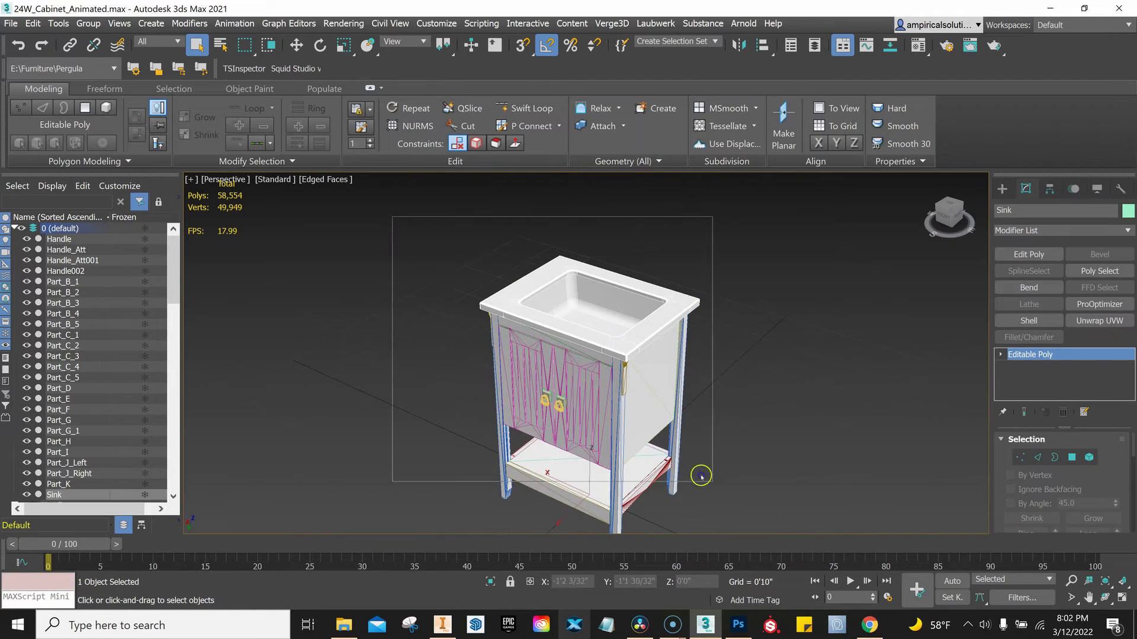
click(701, 477)
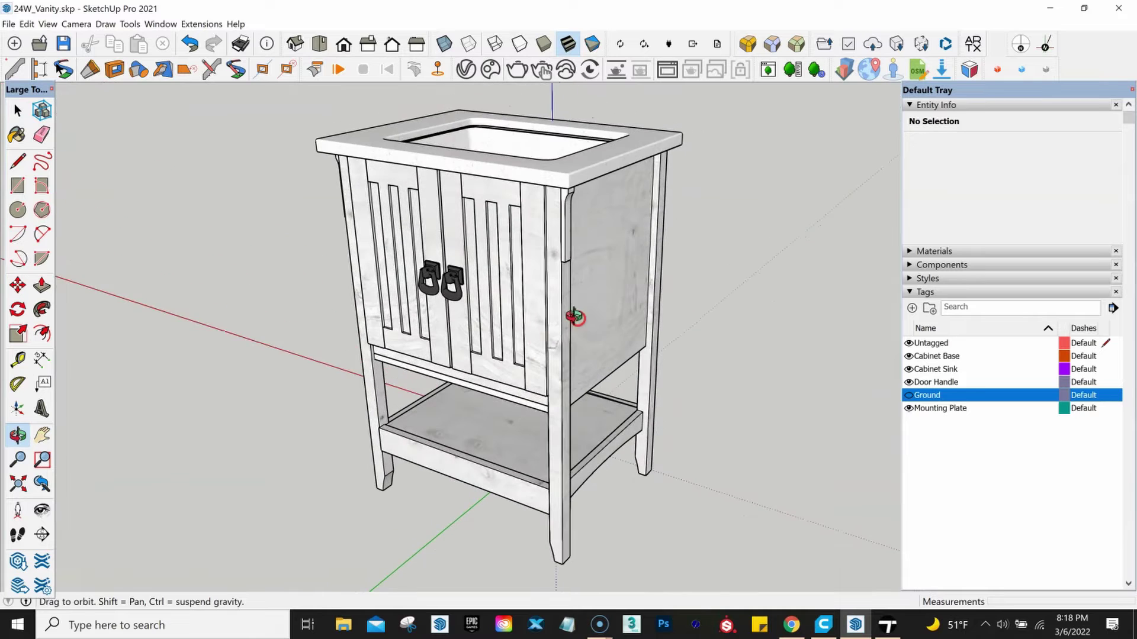
Orbit around the vanity to check its underside and back, then open the Tools menu.
mouse_move(218, 349)
middle_down()
mouse_move(409, 354)
mouse_move(330, 431)
mouse_move(446, 381)
mouse_move(594, 369)
mouse_move(330, 450)
mouse_move(563, 414)
mouse_move(628, 388)
mouse_move(667, 350)
mouse_move(647, 393)
mouse_move(482, 414)
mouse_move(871, 474)
mouse_move(624, 452)
mouse_move(701, 485)
middle_up()
scroll(417, 385, down, 2)
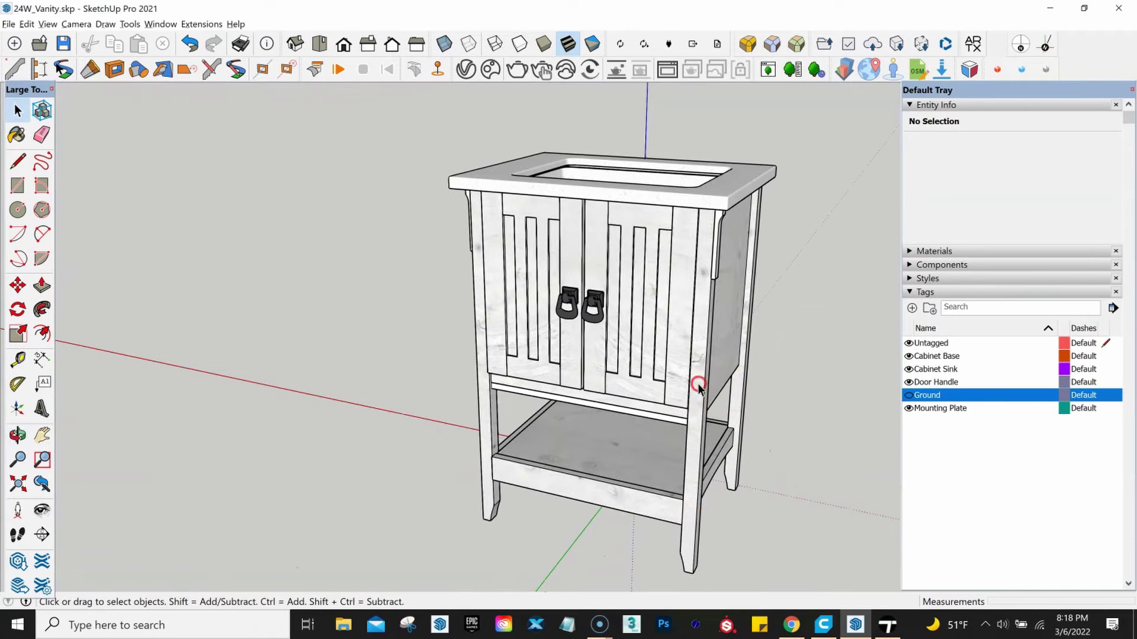
middle_drag(736, 381, 681, 379)
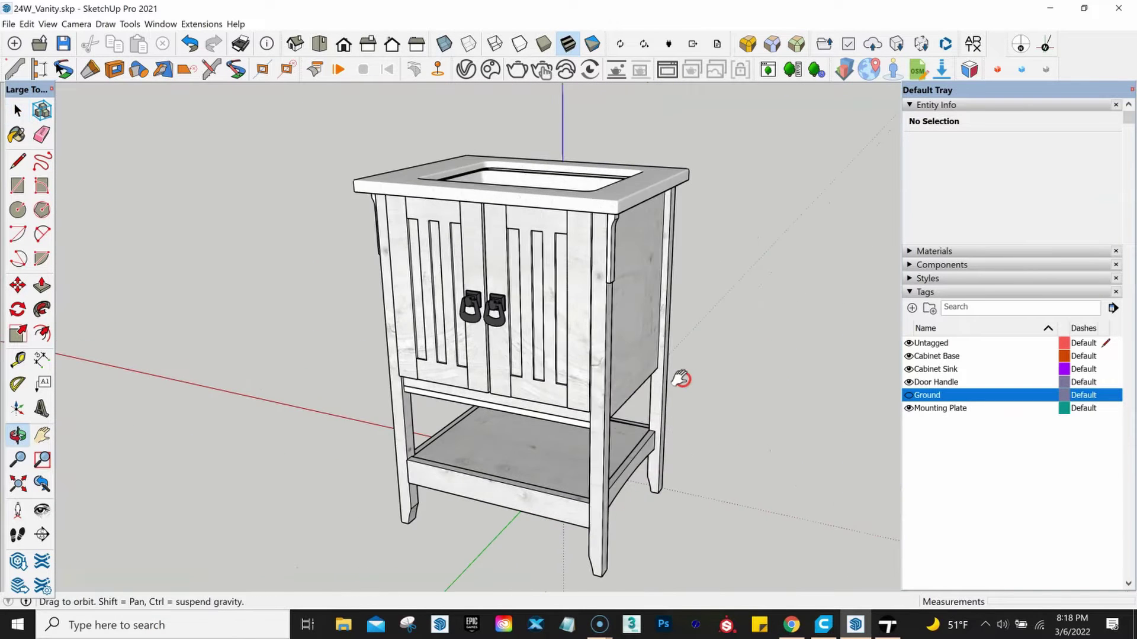
click(161, 24)
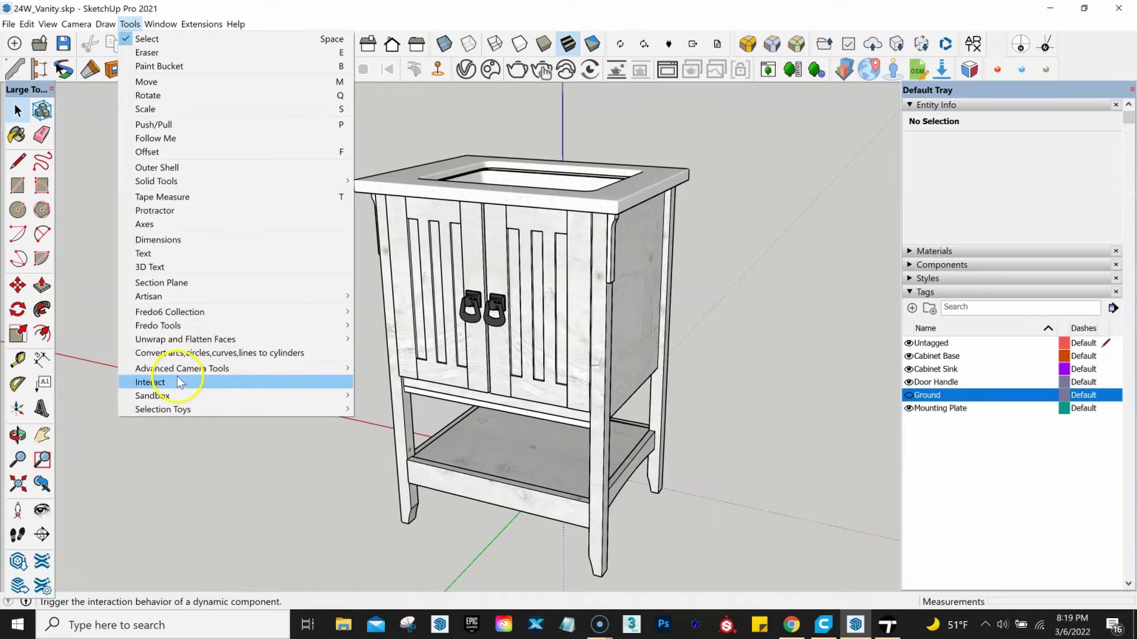
With Interact, swing both vanity doors open and look inside the cabinet.
click(175, 383)
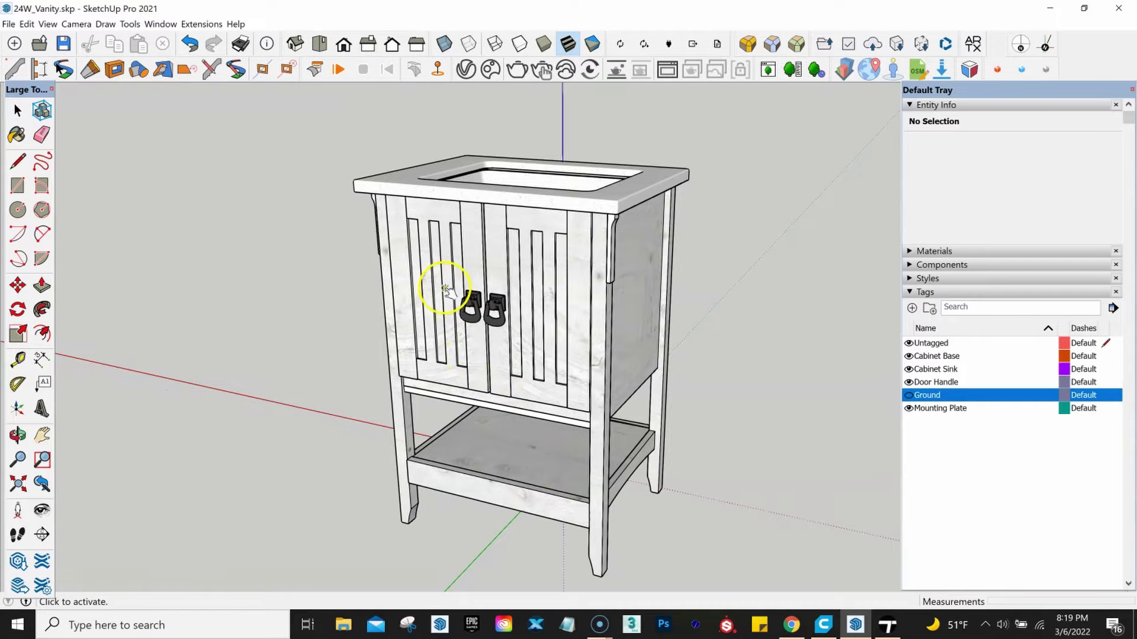
click(445, 289)
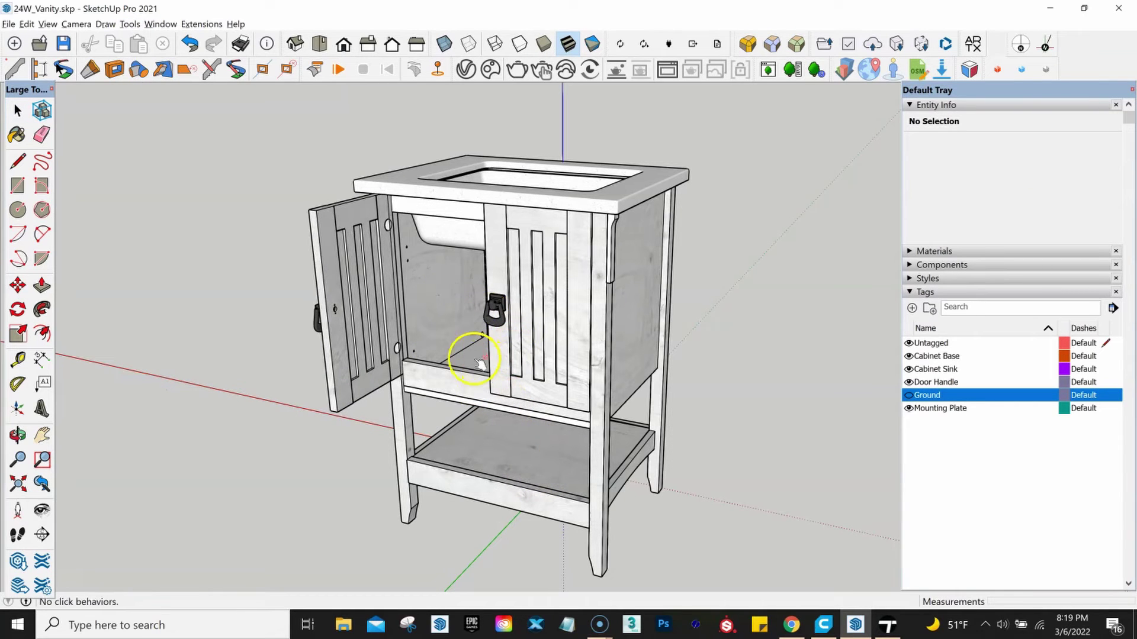
mouse_move(487, 336)
middle_down()
mouse_move(679, 241)
mouse_move(825, 190)
mouse_move(742, 206)
middle_up()
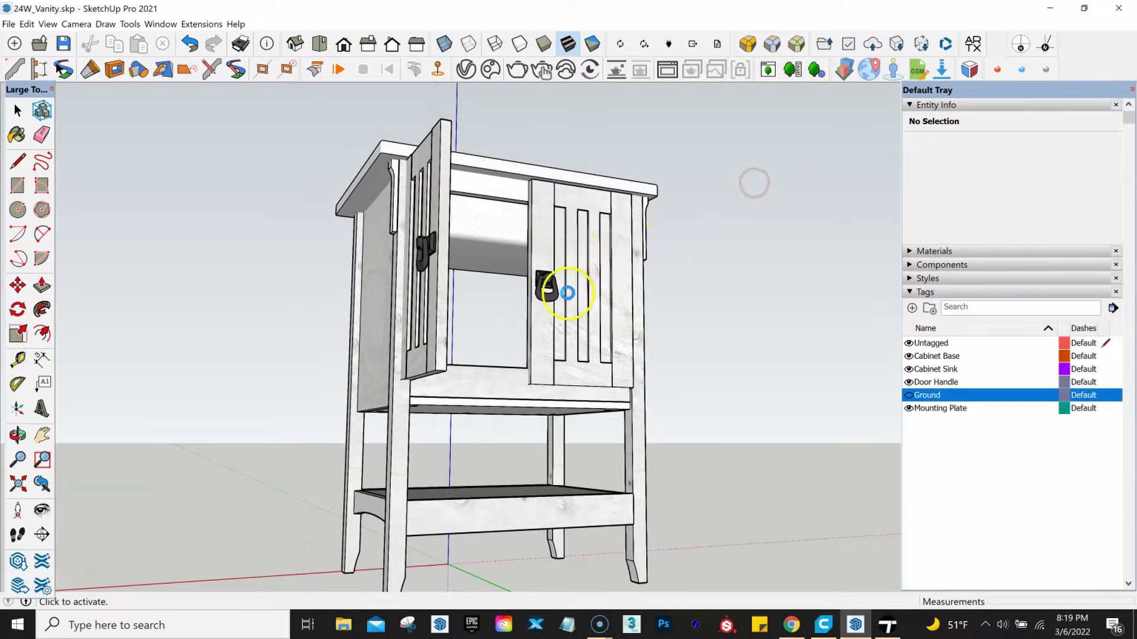
click(667, 339)
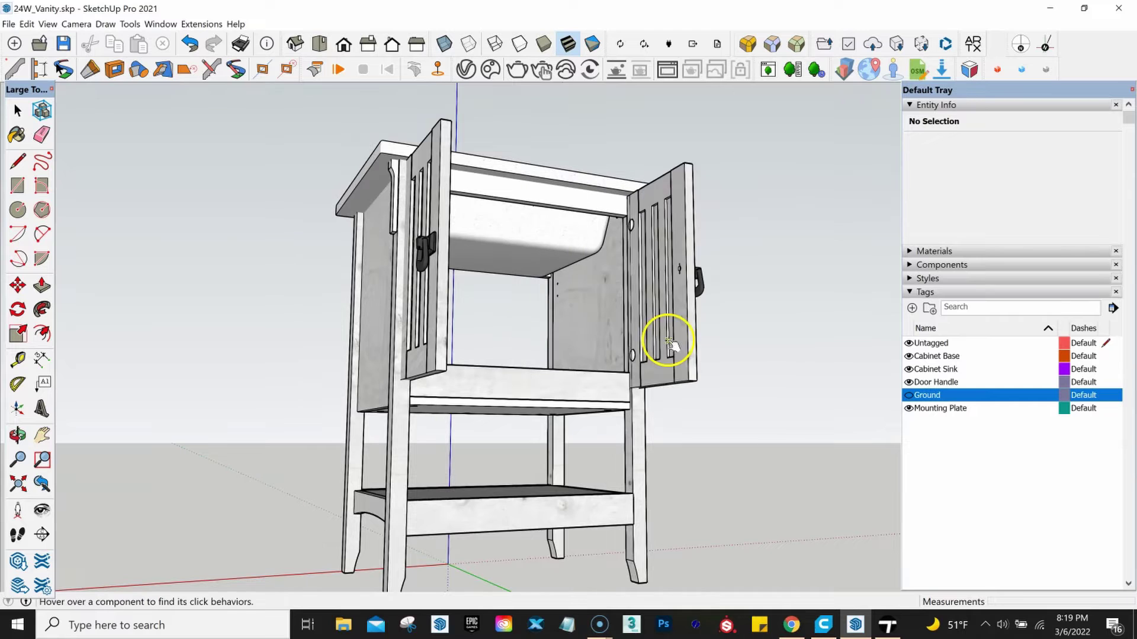
mouse_move(698, 318)
middle_down()
mouse_move(616, 371)
mouse_move(479, 408)
middle_up()
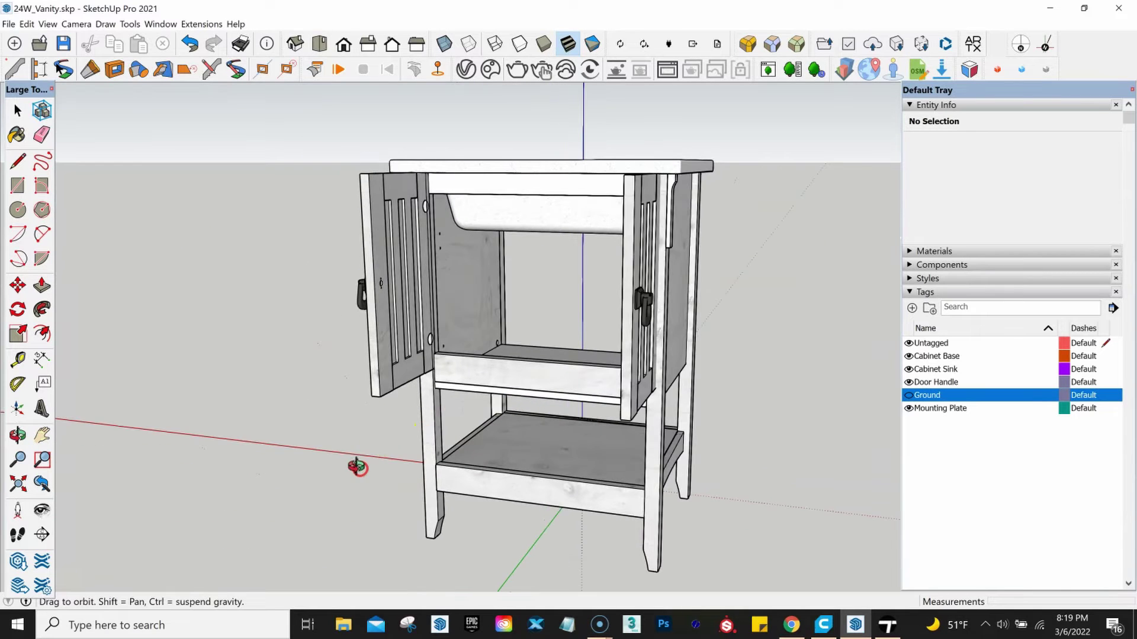
Swing the left door shut and orbit back to a low front view.
middle_drag(359, 468, 427, 328)
click(427, 328)
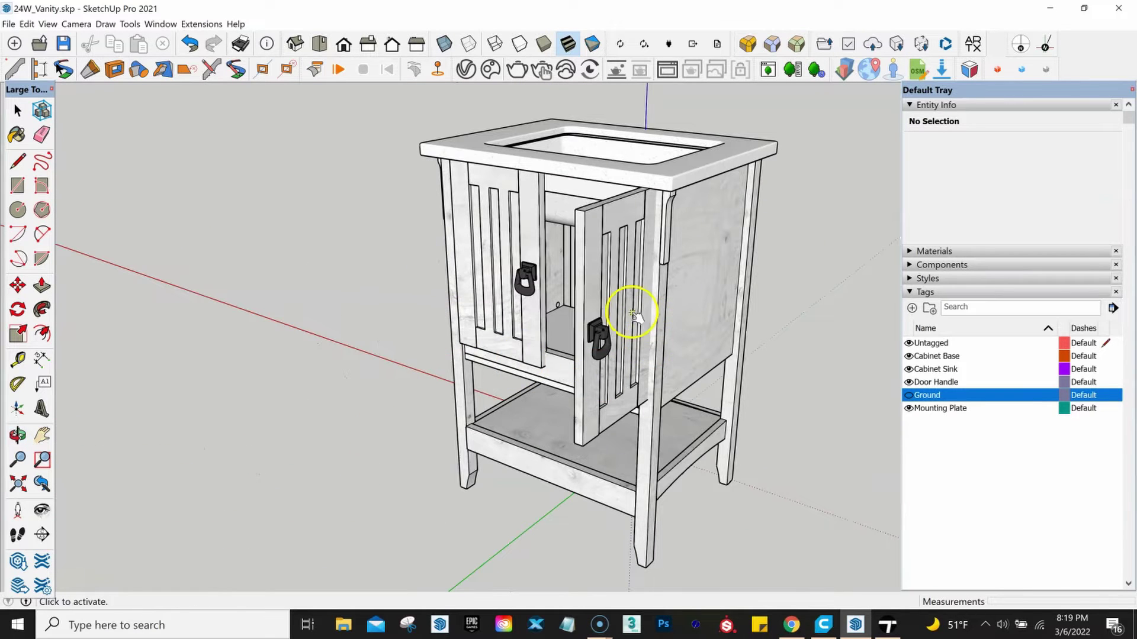
mouse_move(655, 241)
middle_down()
mouse_move(644, 467)
mouse_move(676, 295)
middle_up()
scroll(695, 180, up, 3)
mouse_move(695, 179)
middle_down()
mouse_move(723, 401)
mouse_move(687, 241)
mouse_move(706, 461)
mouse_move(681, 521)
mouse_move(526, 323)
mouse_move(633, 388)
middle_up()
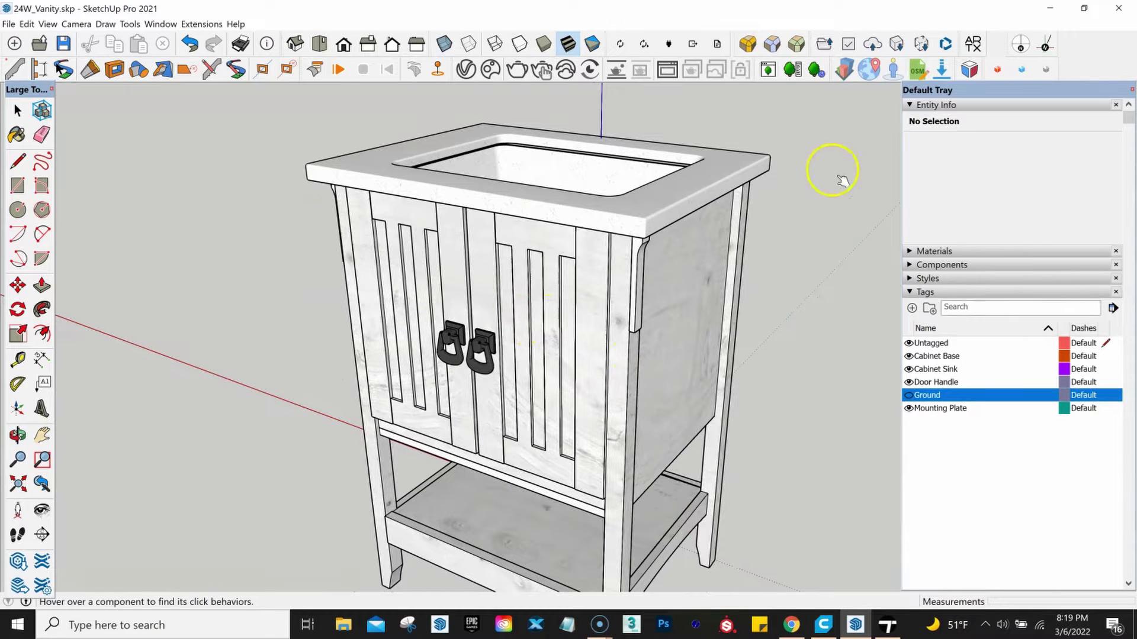
Open the Component Options window from the Window menu.
click(169, 26)
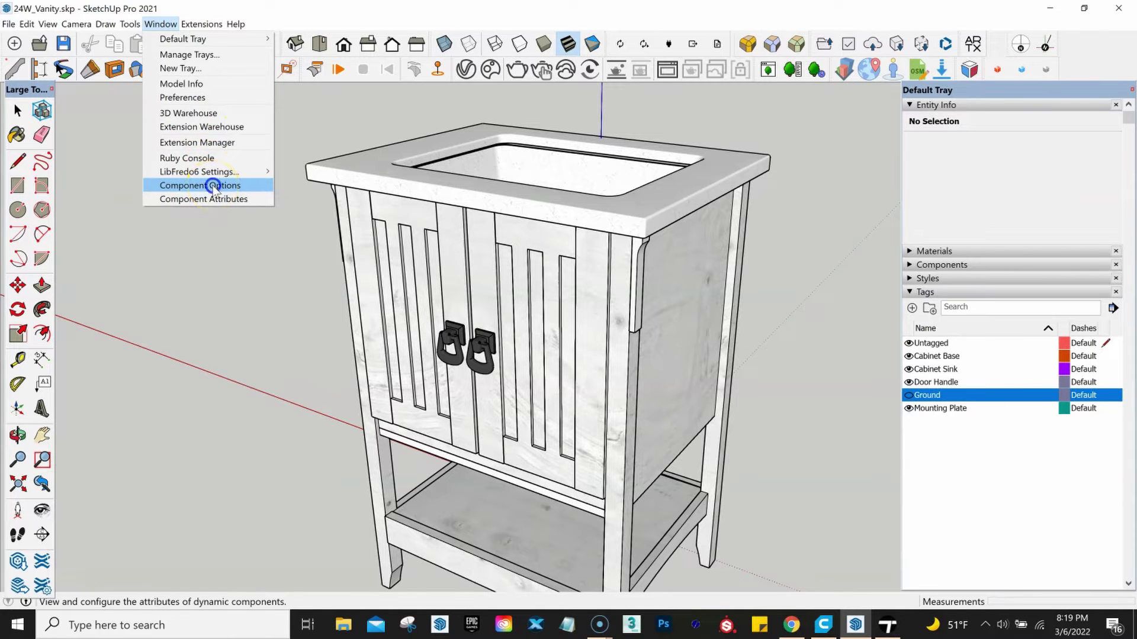
click(214, 187)
drag(218, 155, 234, 155)
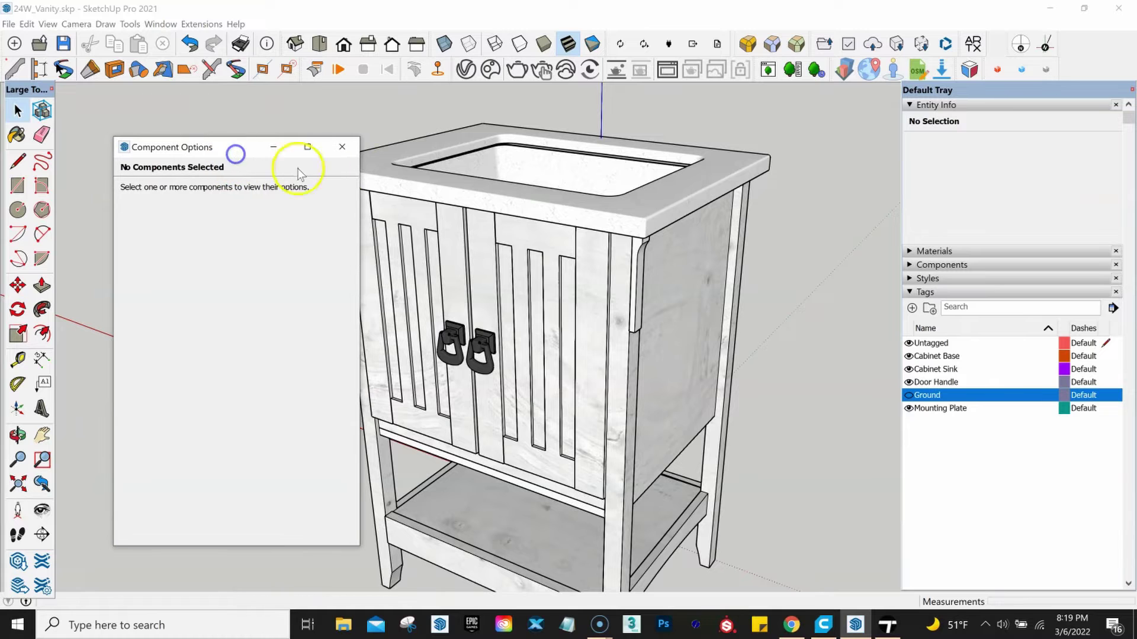
Select the left door, close Component Options, and bring up the door's context menu.
right_click(495, 179)
click(418, 247)
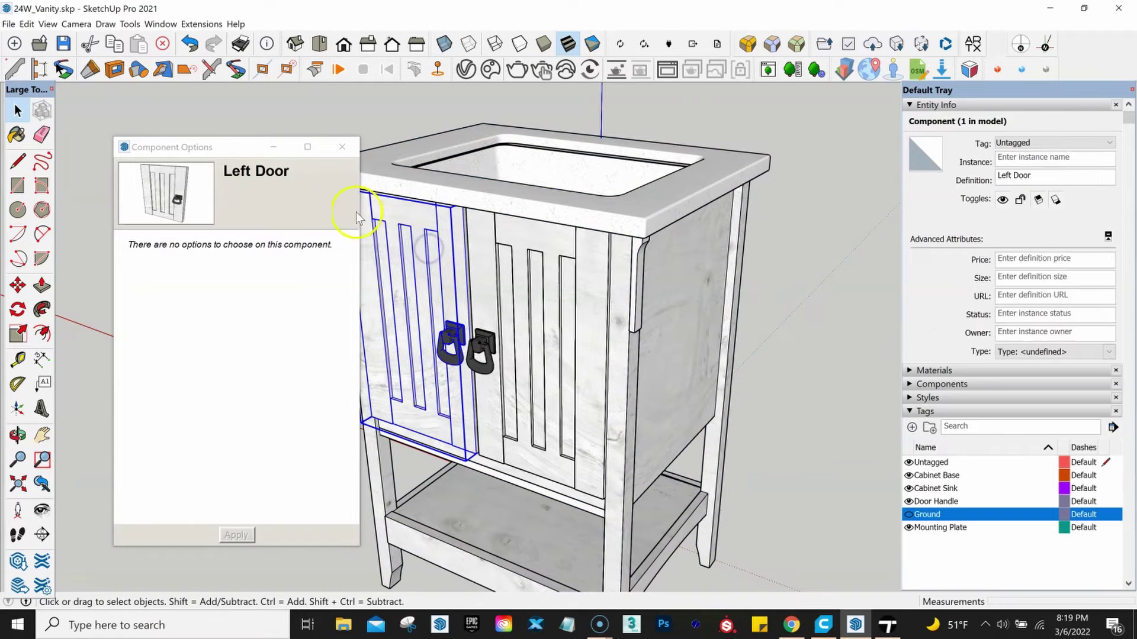
click(342, 148)
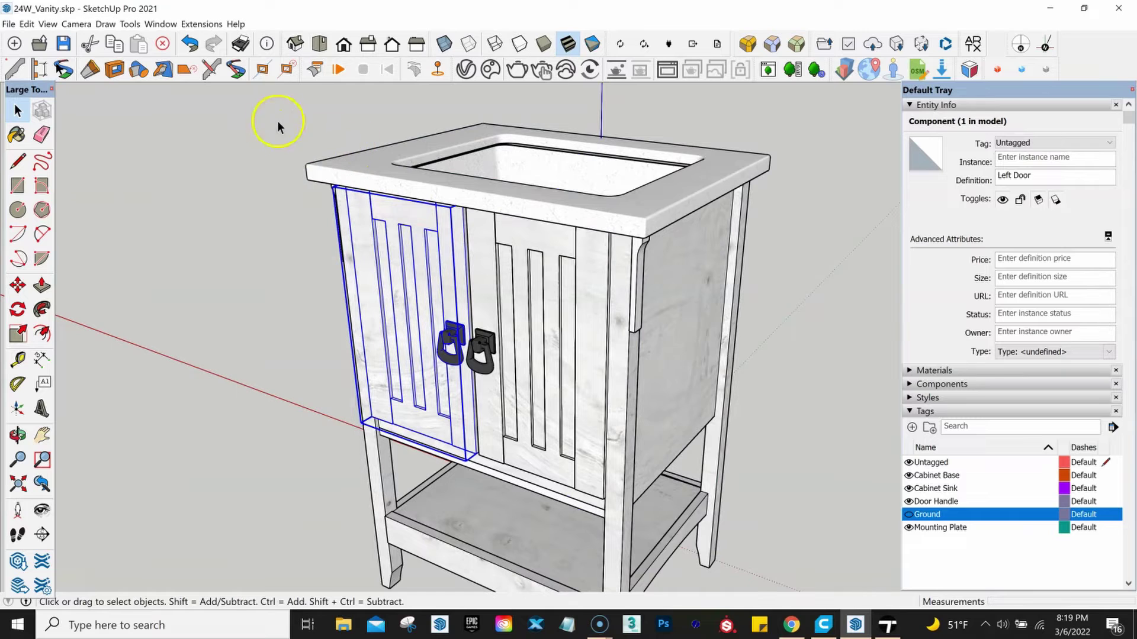
click(130, 24)
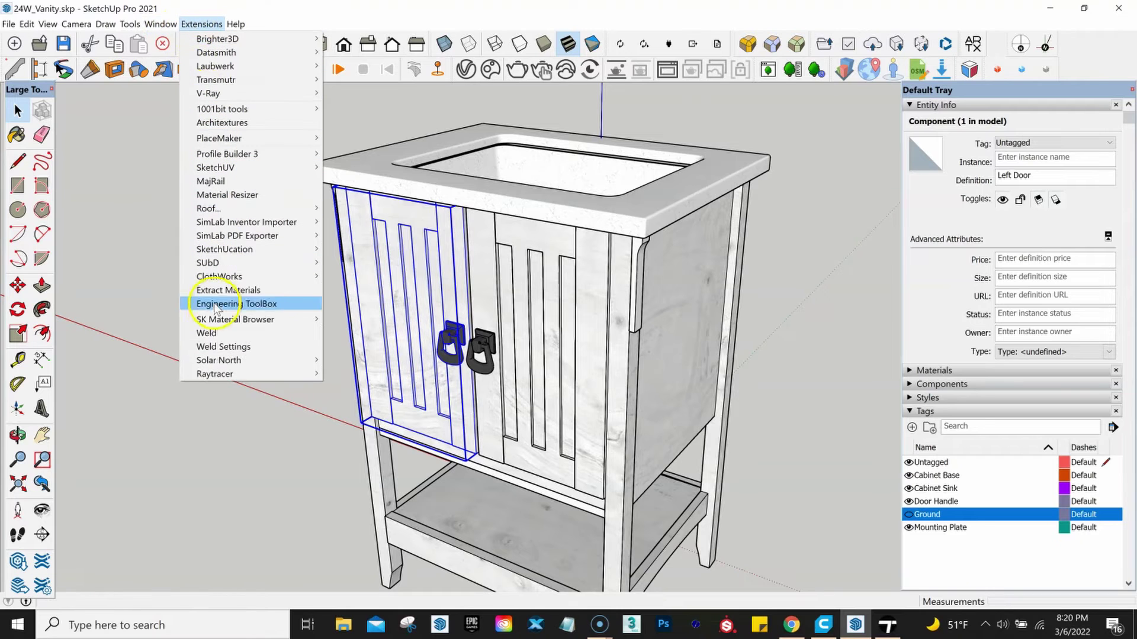
right_click(412, 271)
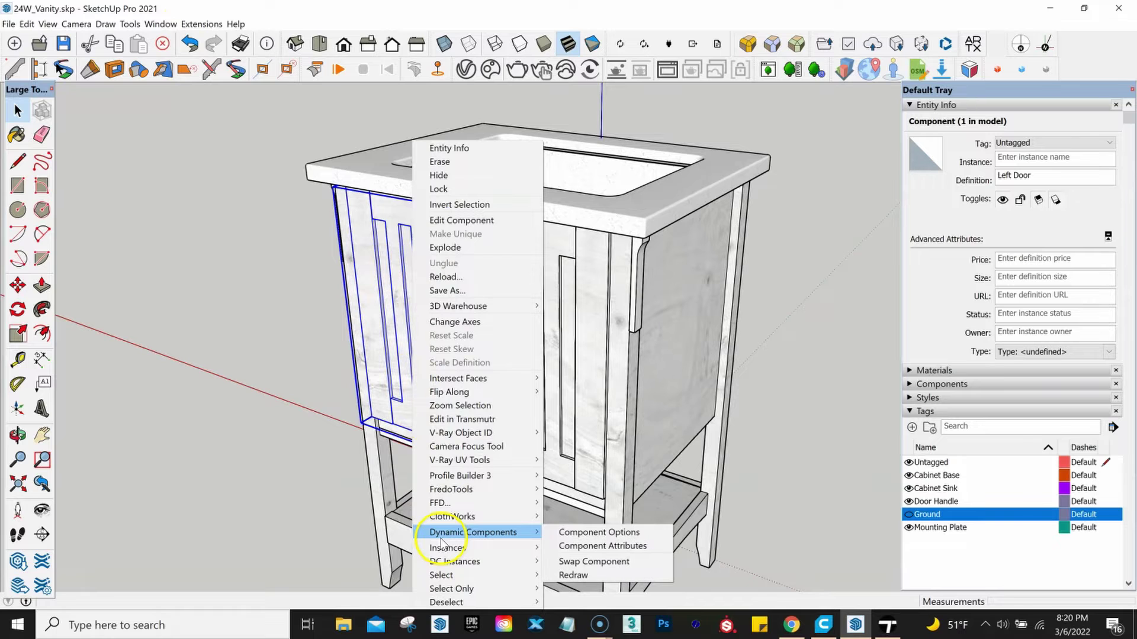
mouse_move(473, 531)
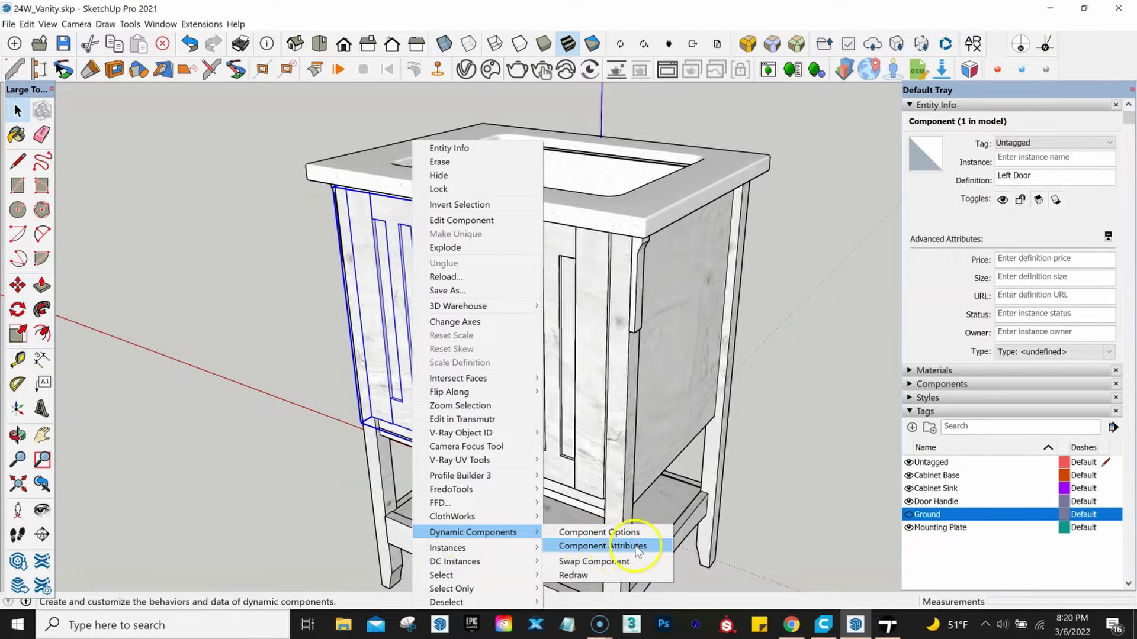
Open Component Attributes and expand Left Door, showing RotZ and onClick ANIMATE("rotz",0,-90).
click(618, 546)
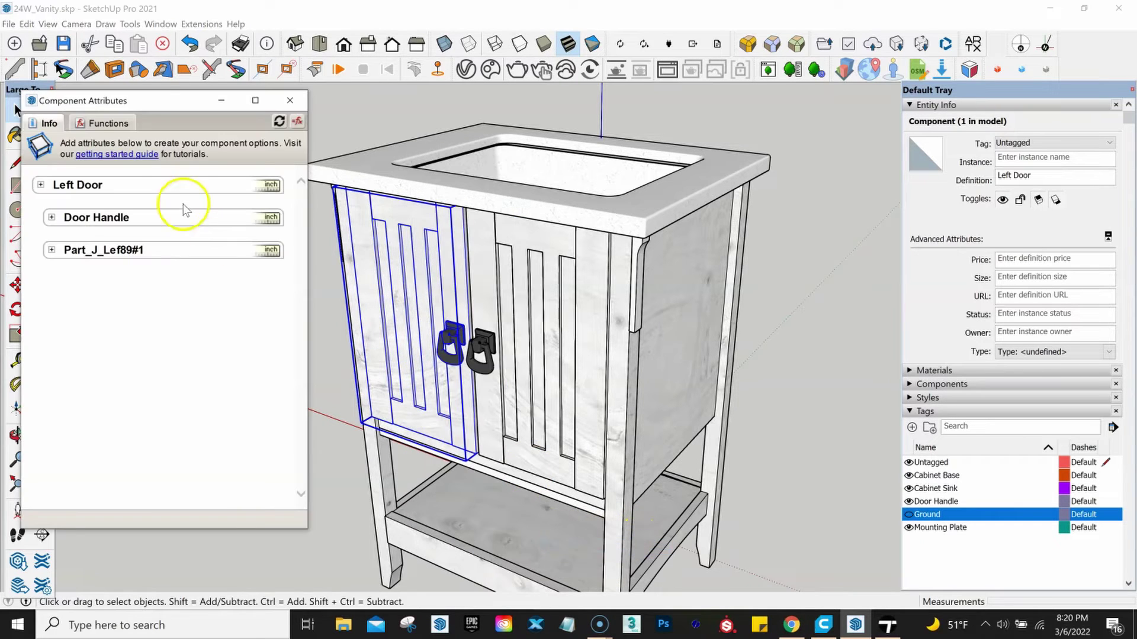
drag(154, 103, 187, 121)
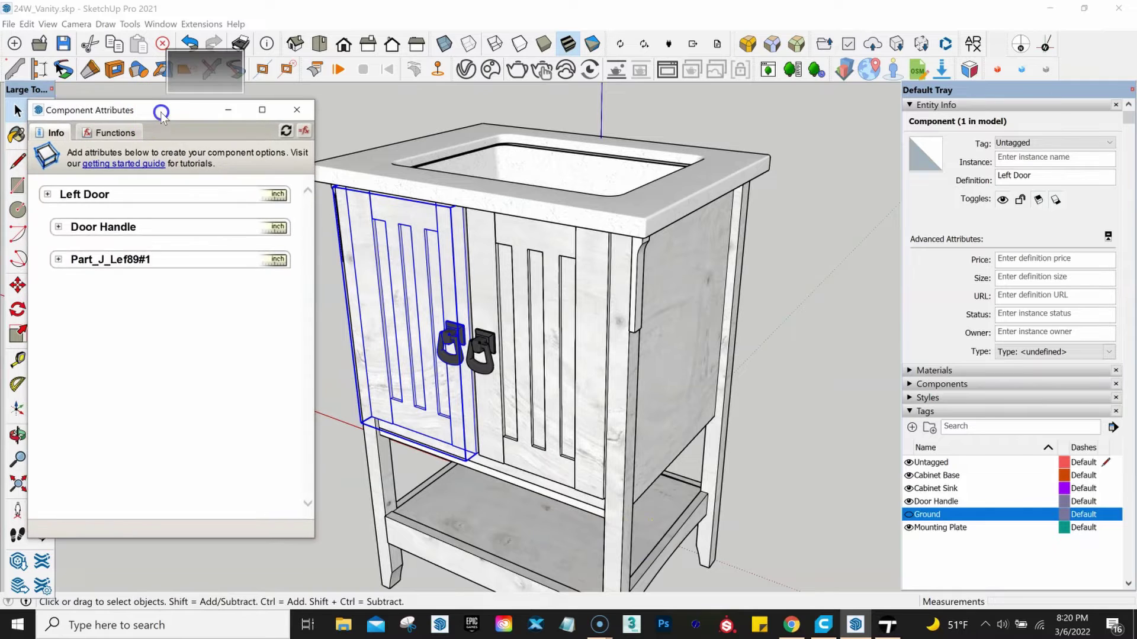
click(360, 279)
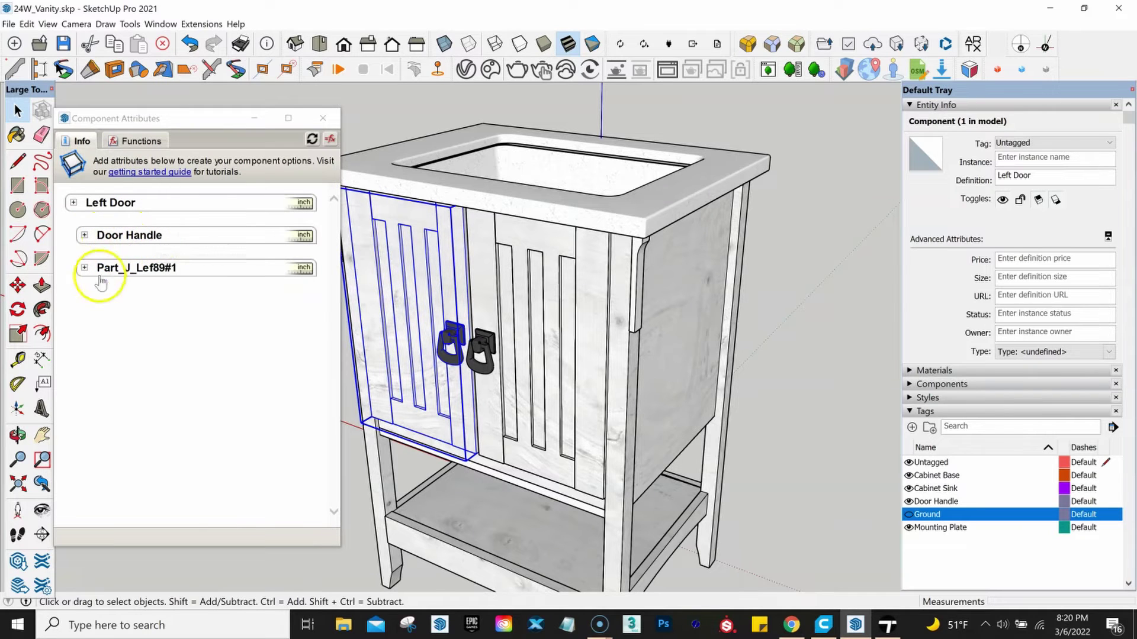
click(74, 203)
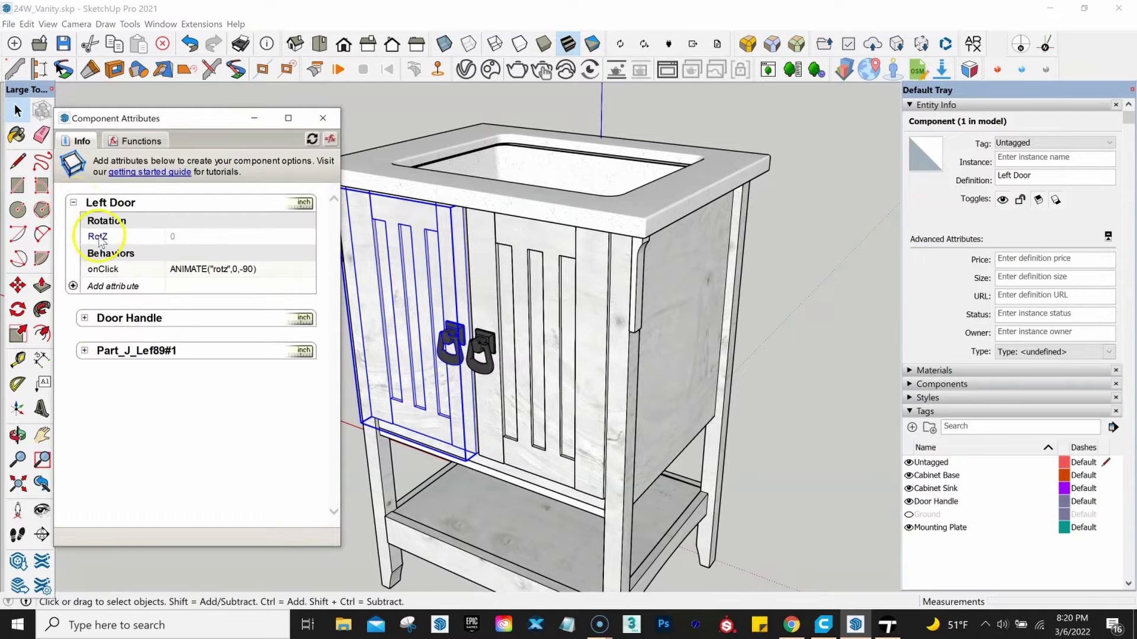
Browse the Functions dropdown list, then return to the Info view.
click(141, 141)
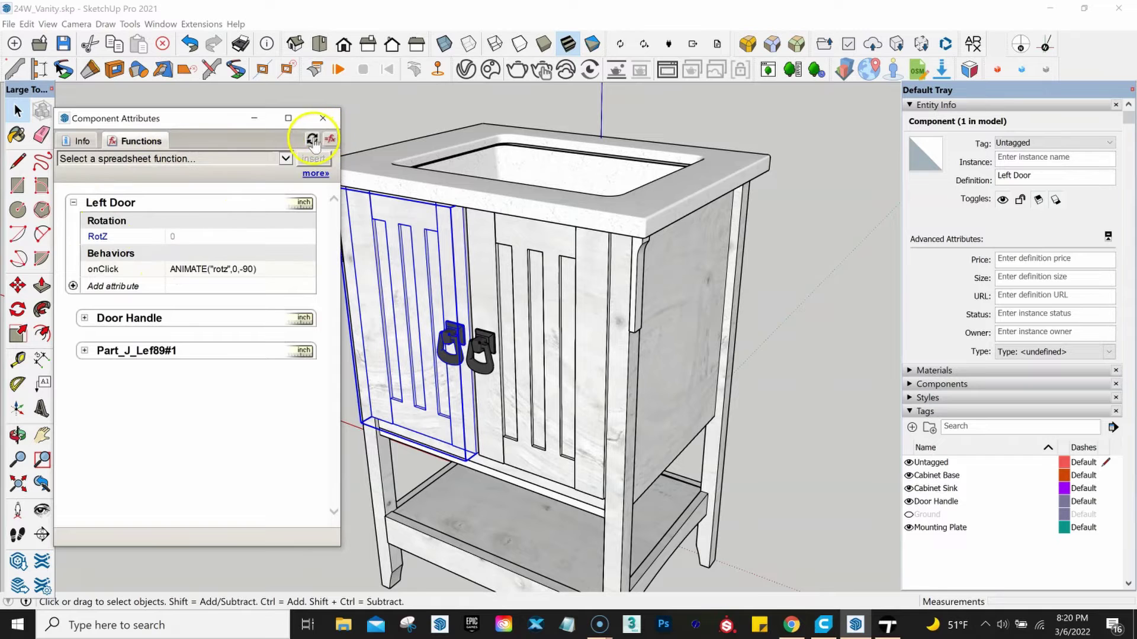
click(152, 159)
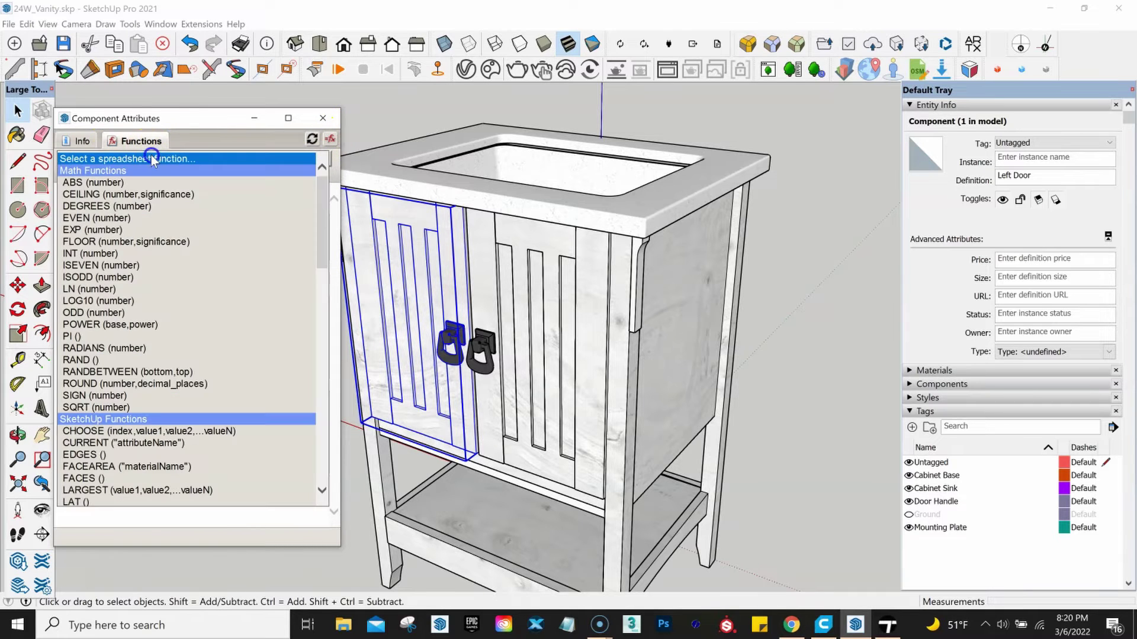
scroll(140, 429, down, 3)
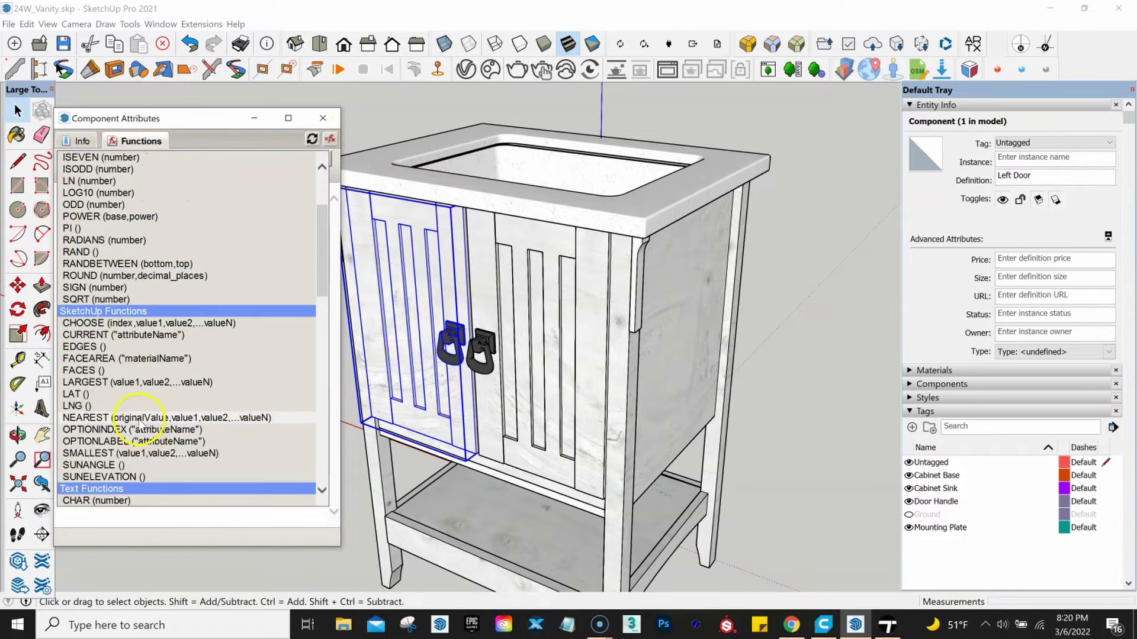
scroll(140, 429, down, 2)
scroll(140, 428, down, 1)
scroll(142, 435, down, 3)
scroll(146, 447, down, 3)
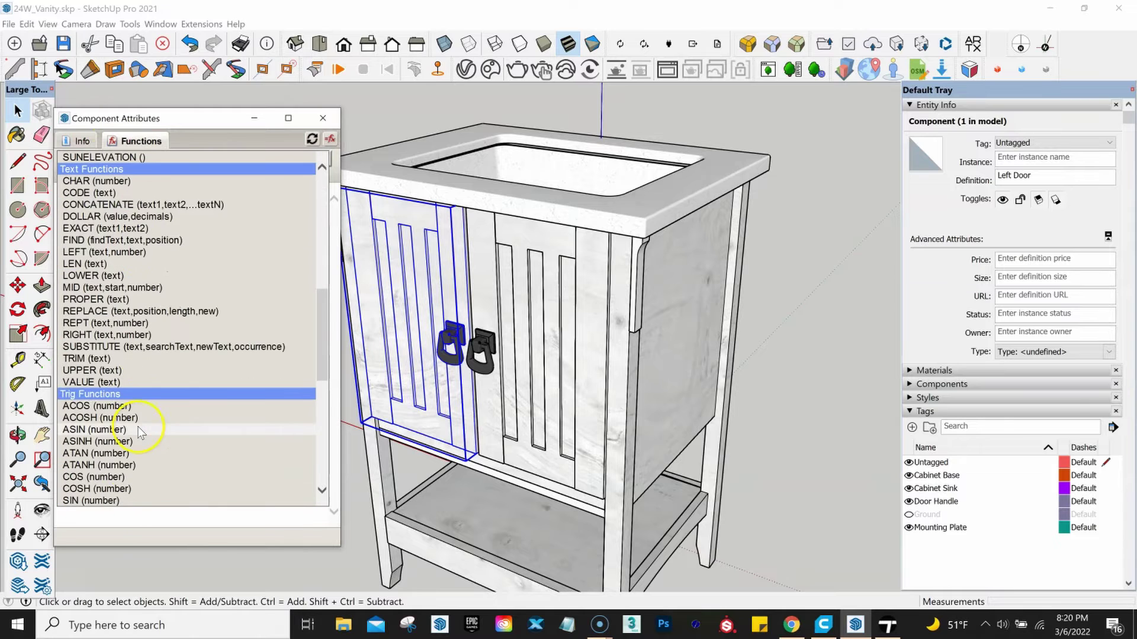
scroll(150, 426, down, 1)
scroll(153, 402, down, 4)
scroll(154, 402, down, 1)
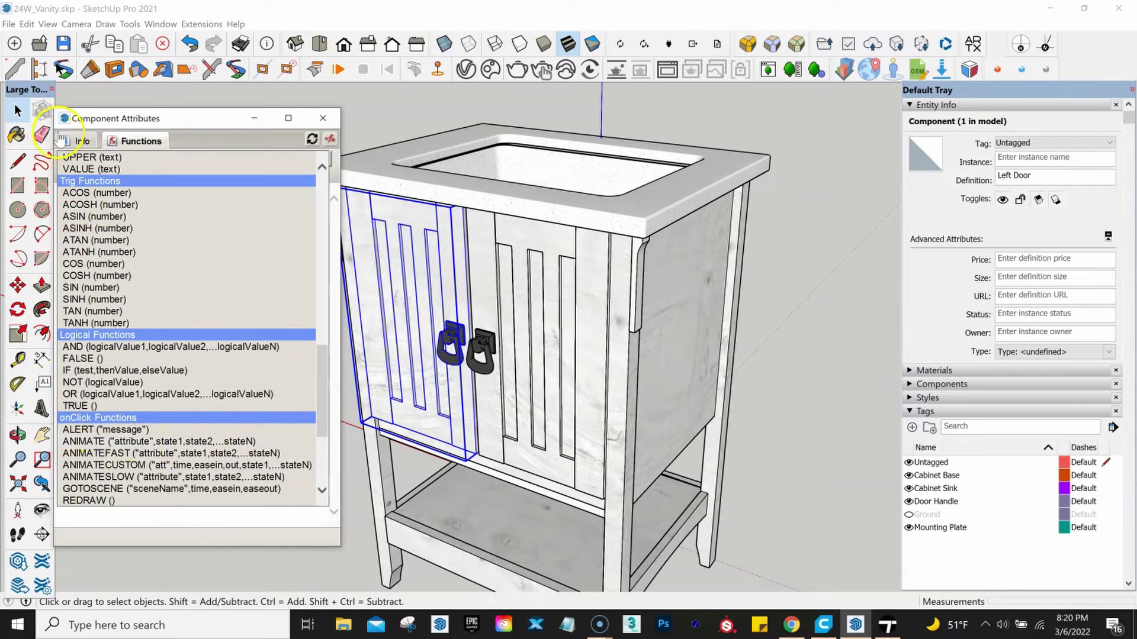
click(77, 142)
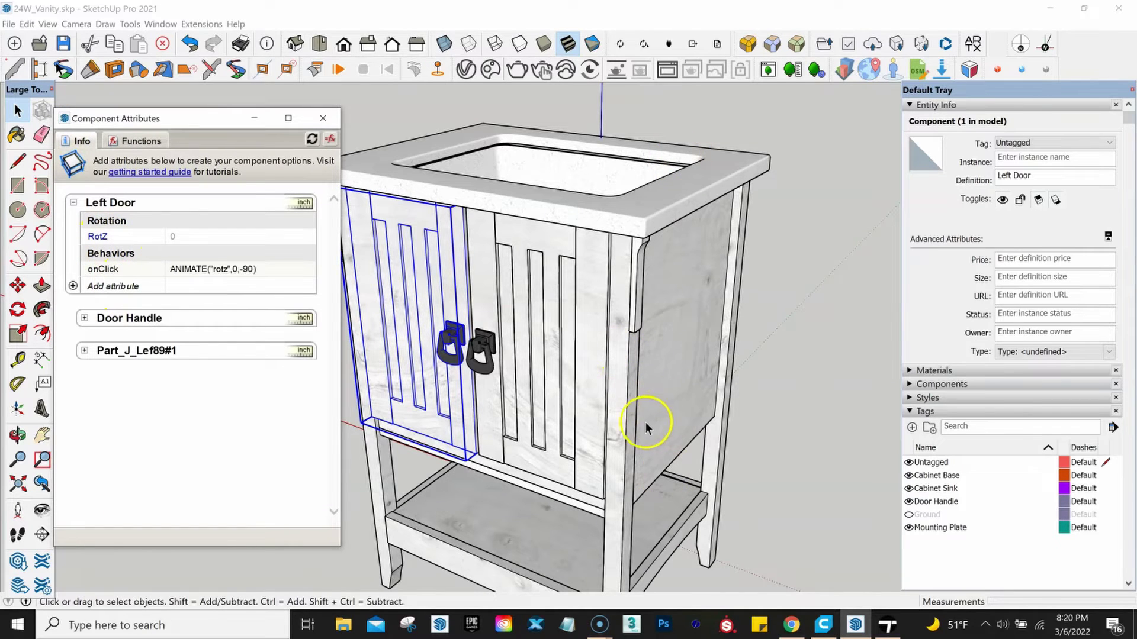
Select the right door and compare its ANIMATE("rotz",0,90) with the left door's.
middle_drag(648, 424, 662, 392)
scroll(662, 392, down, 2)
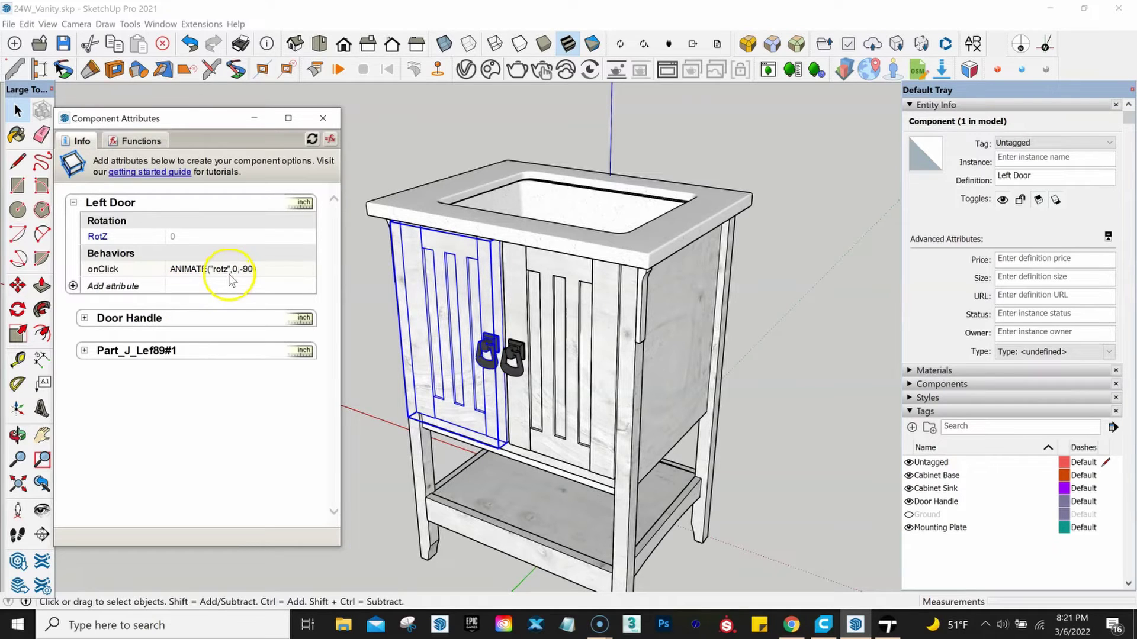
click(227, 305)
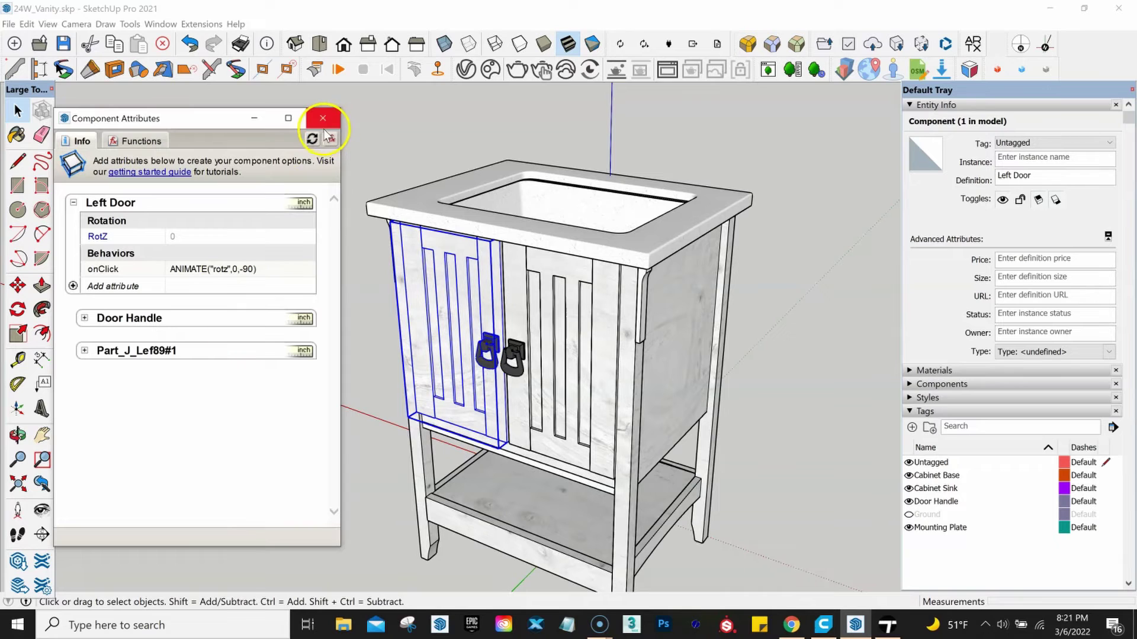
click(550, 305)
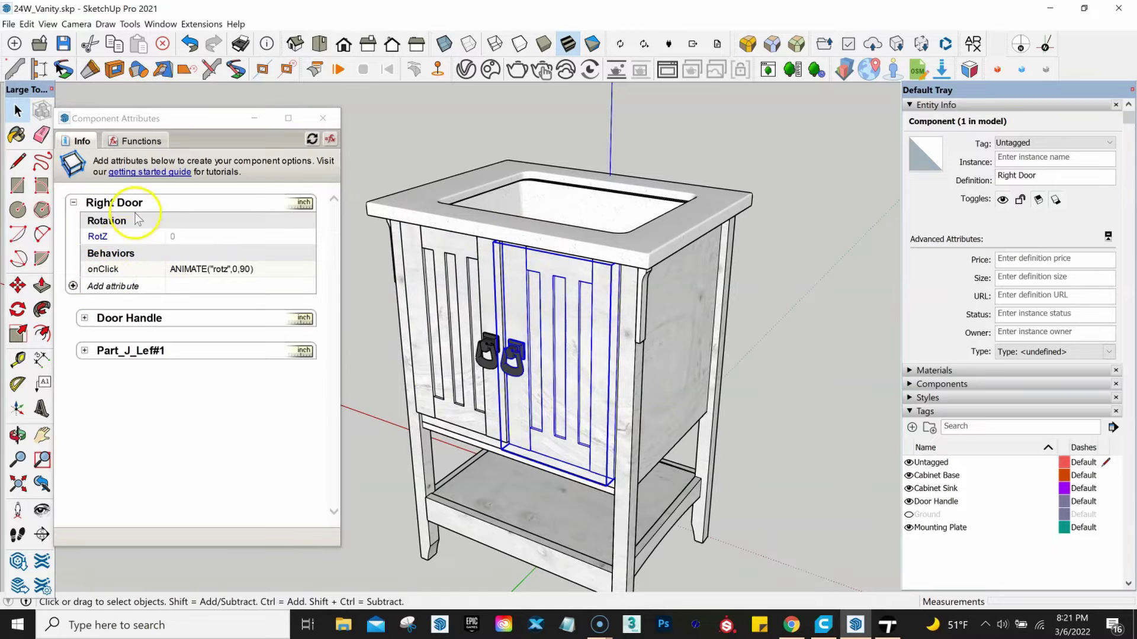
click(426, 316)
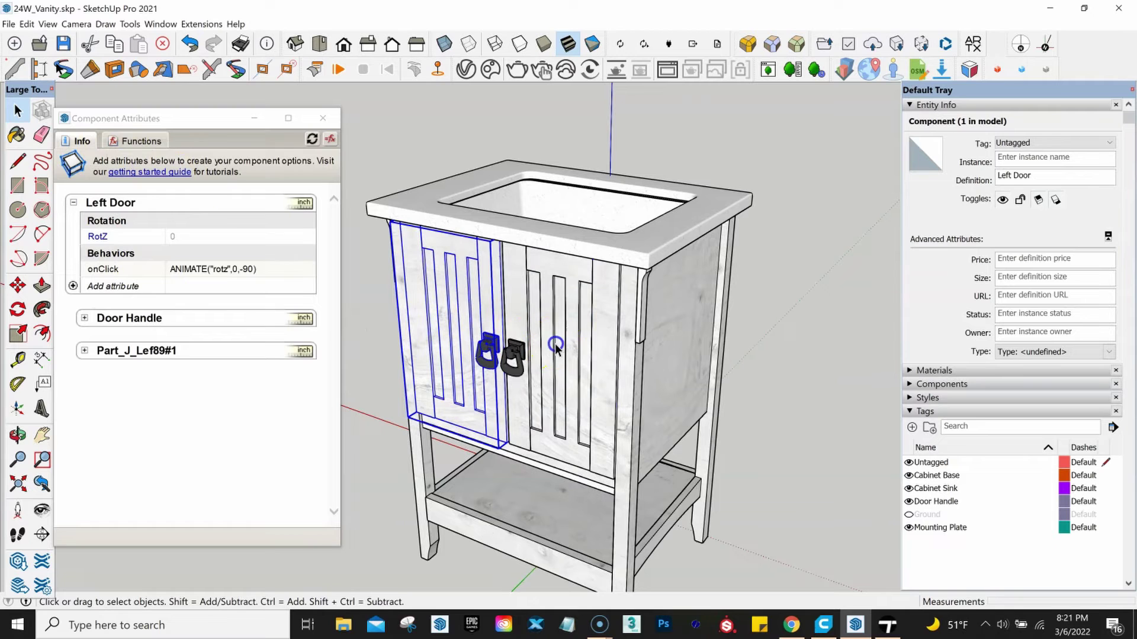
click(555, 343)
Close Component Attributes, orbit to a frontal view, and clear the selection.
click(323, 118)
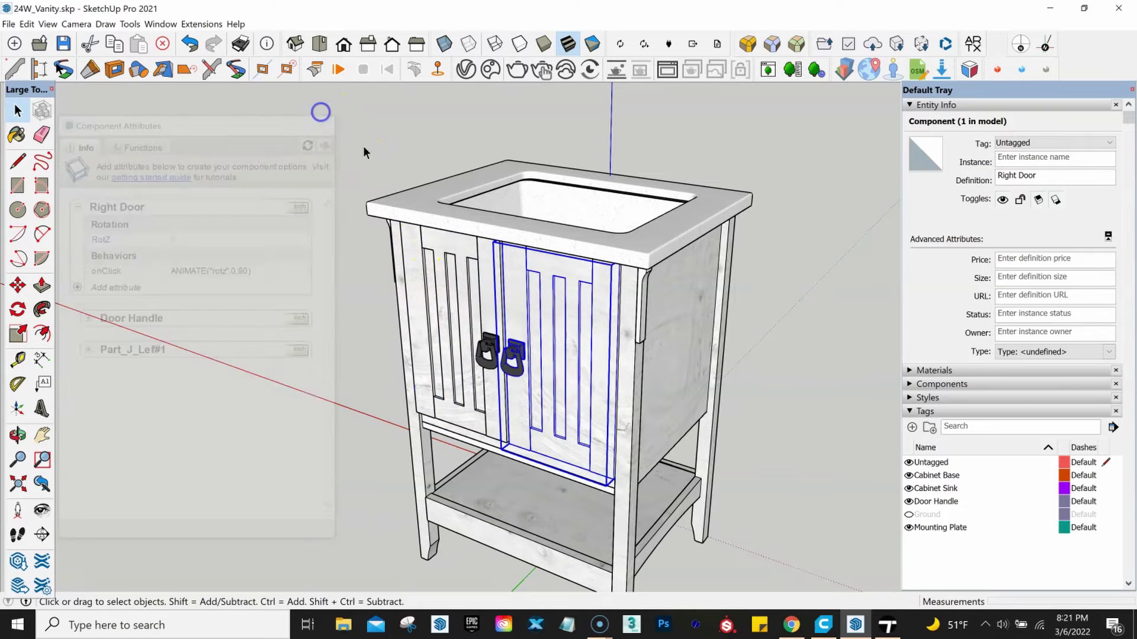
middle_drag(584, 286, 627, 318)
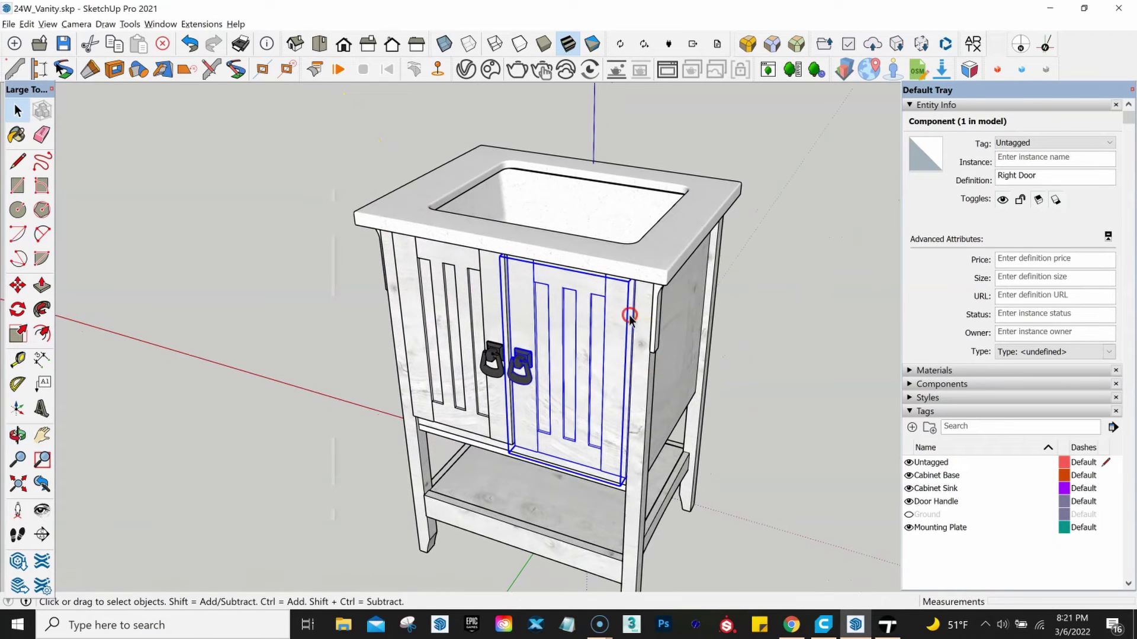
middle_drag(667, 358, 704, 353)
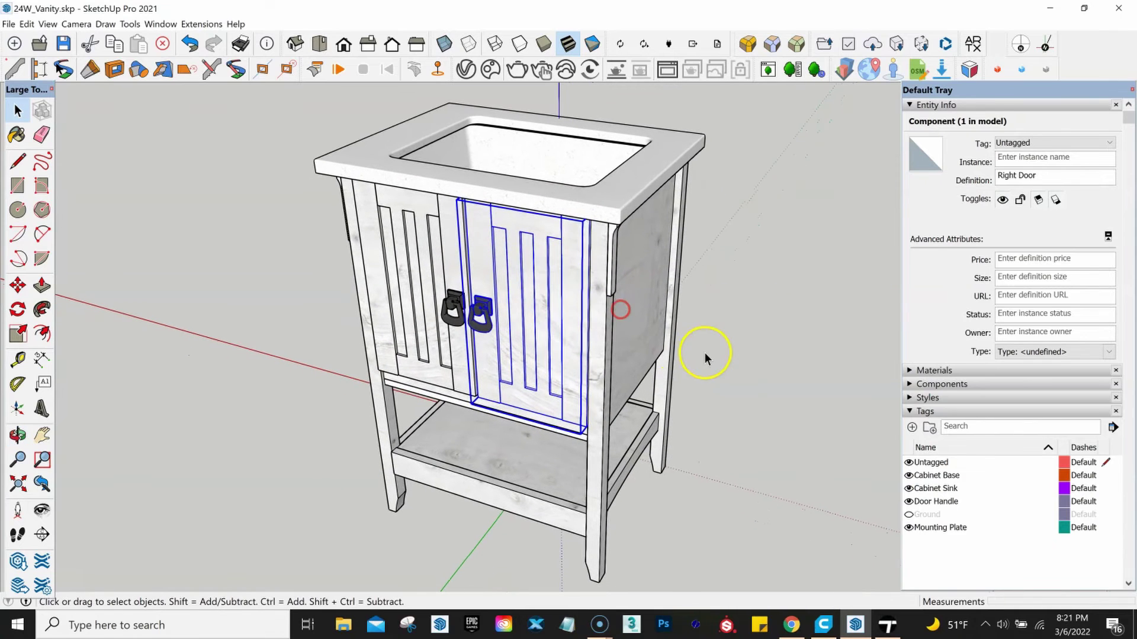
click(700, 355)
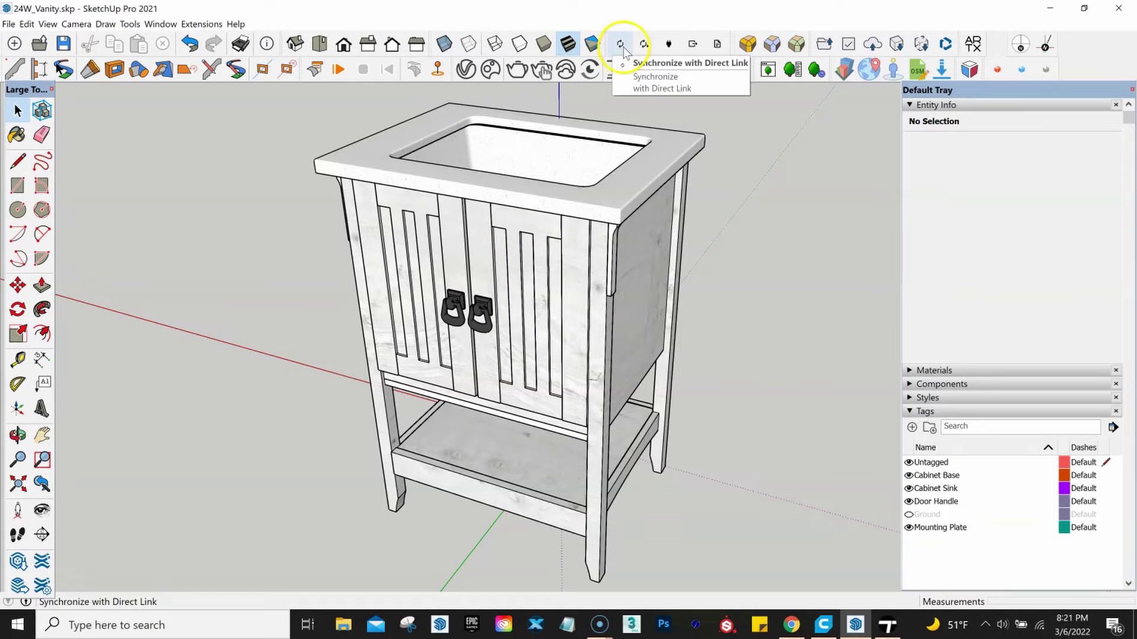
In Twinmotion, show the imported vanity model and orbit to front and front-left views.
click(887, 625)
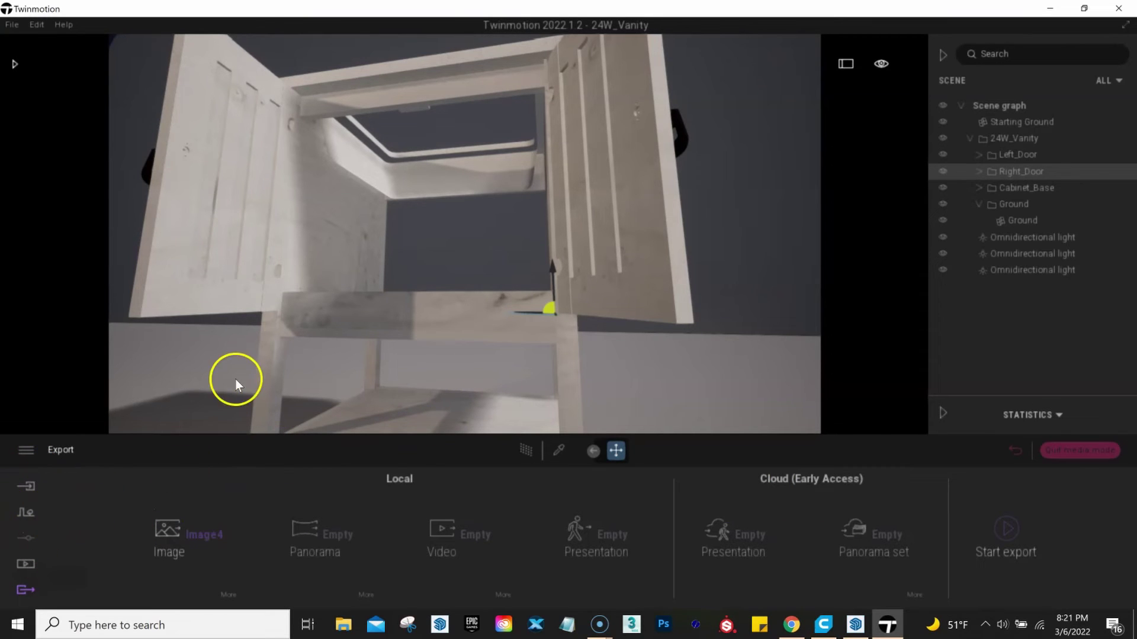
click(25, 486)
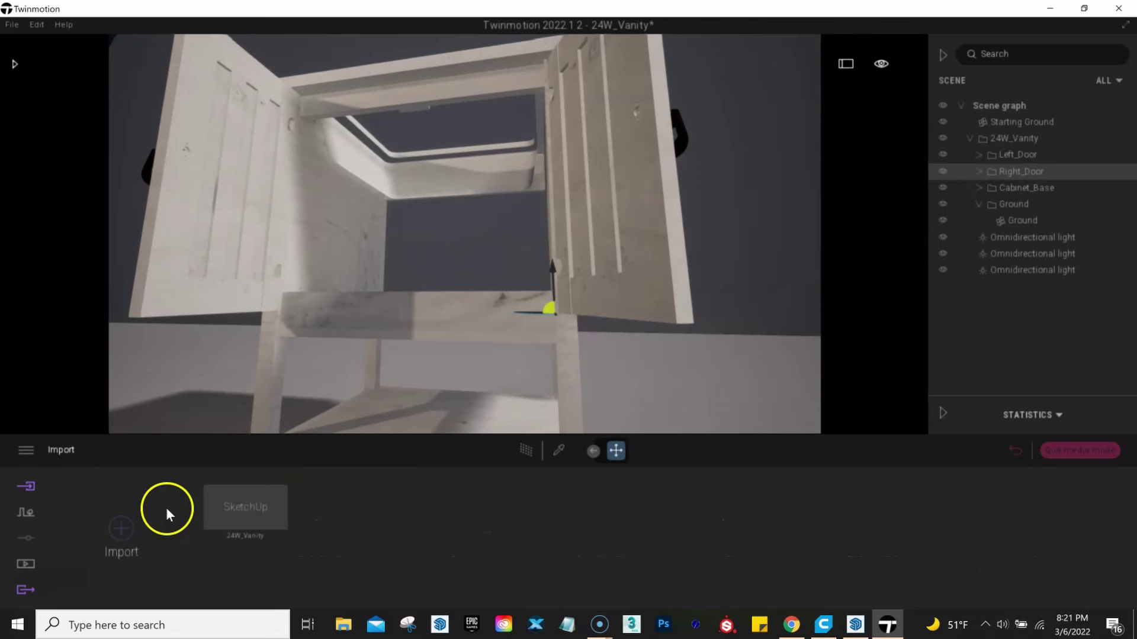
right_drag(596, 223, 662, 184)
scroll(666, 183, up, 3)
scroll(662, 184, down, 5)
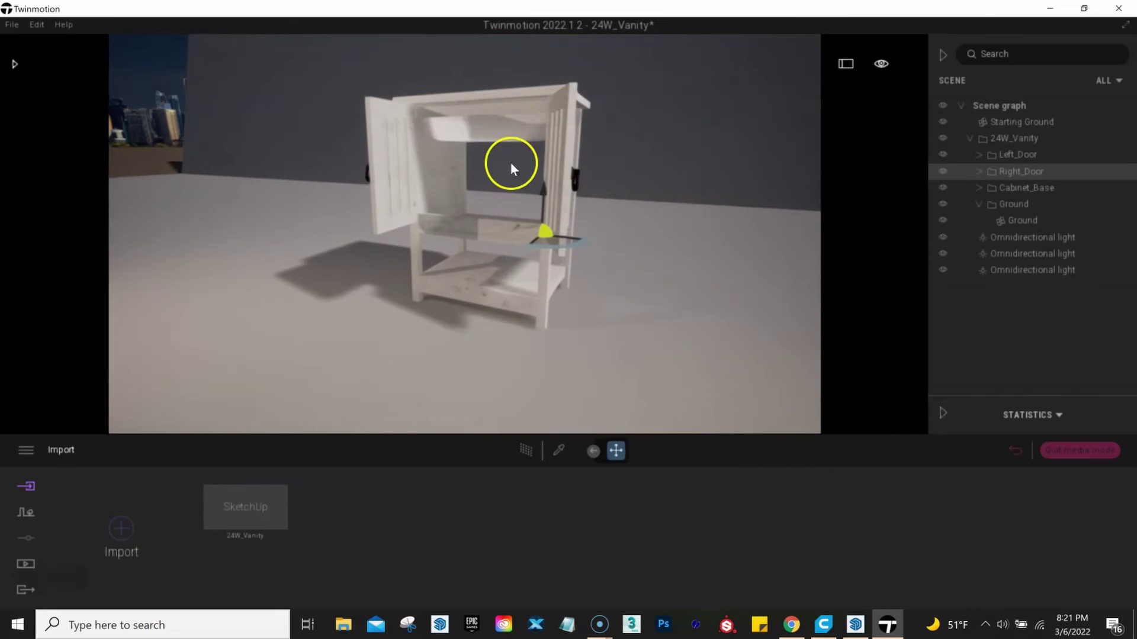
right_drag(465, 168, 560, 132)
right_drag(479, 175, 473, 181)
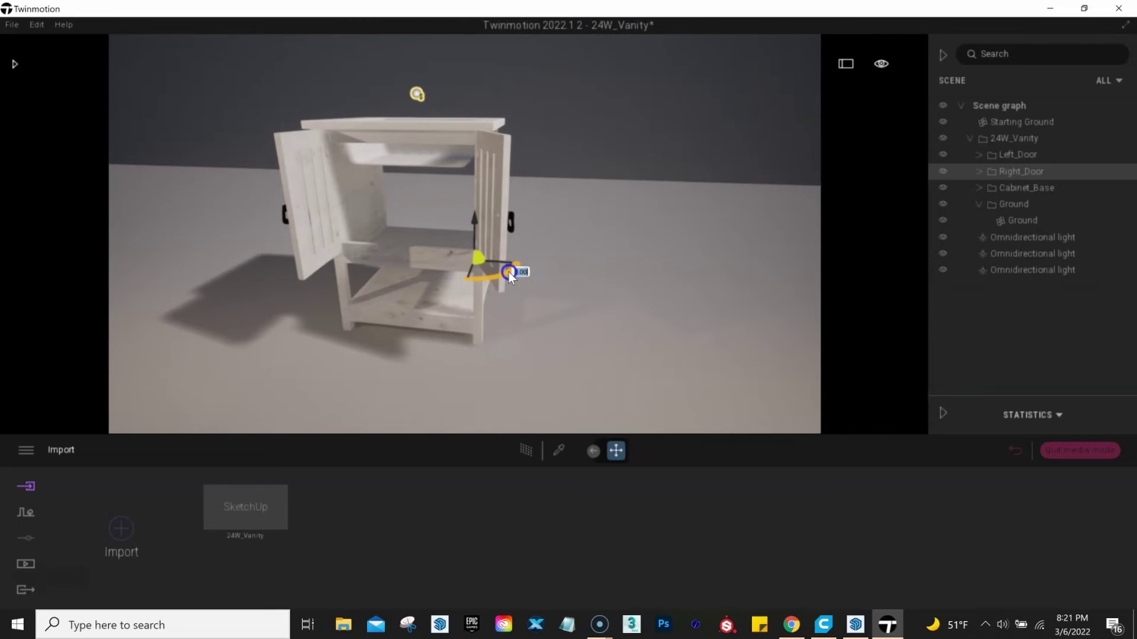
Swing the right door open 40 degrees and zoom the camera toward the cabinet.
drag(510, 273, 368, 274)
scroll(353, 211, up, 3)
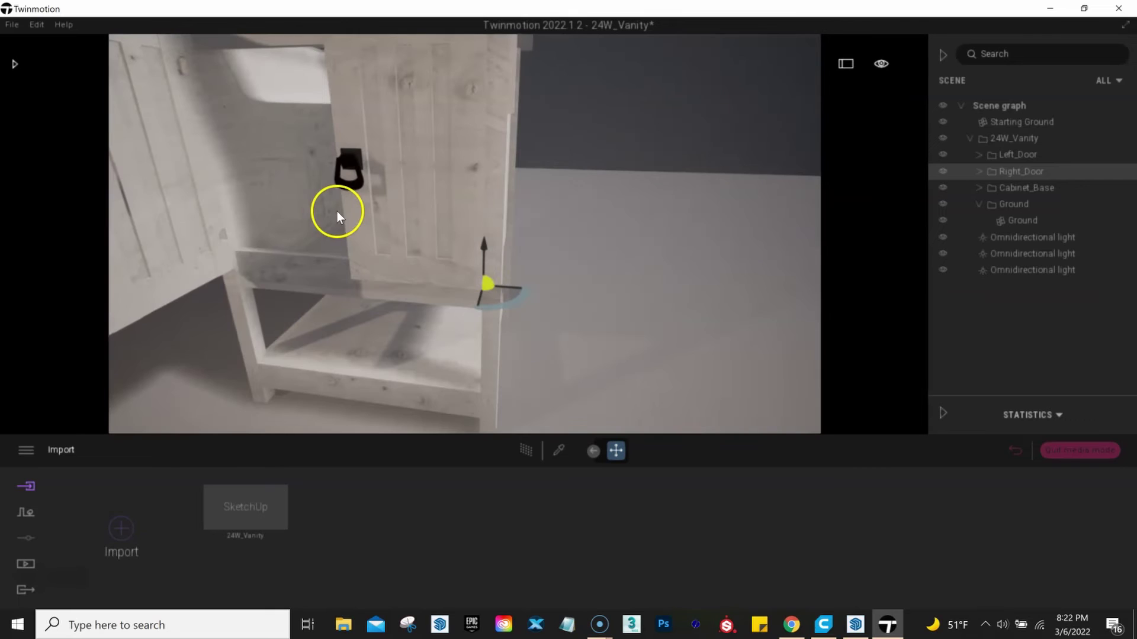
drag(318, 210, 314, 206)
scroll(119, 78, down, 3)
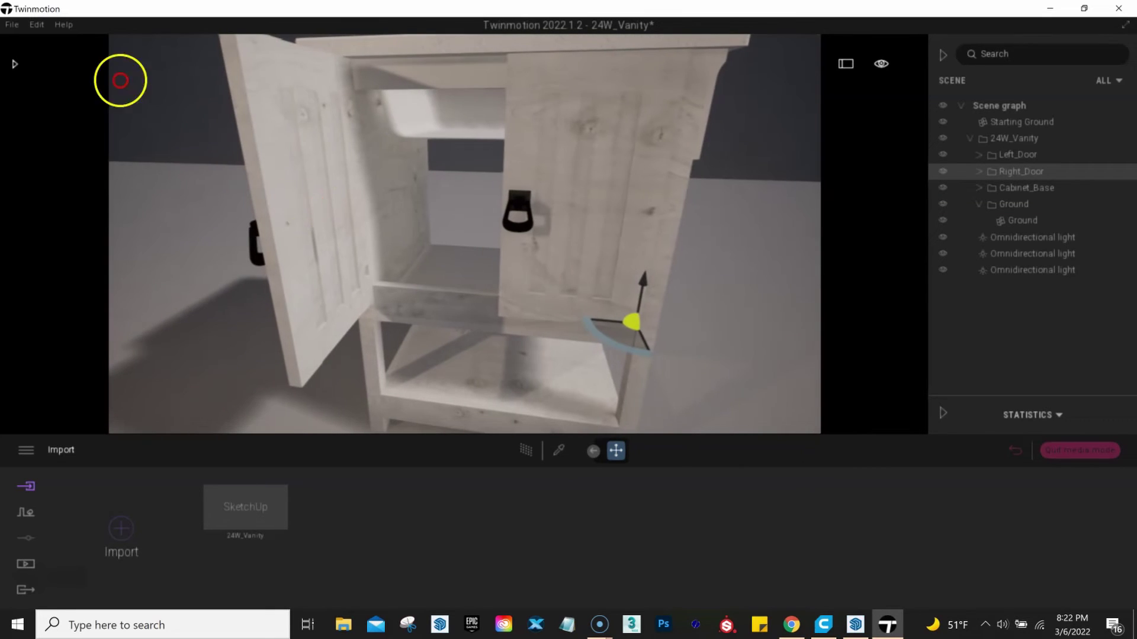
scroll(299, 204, up, 3)
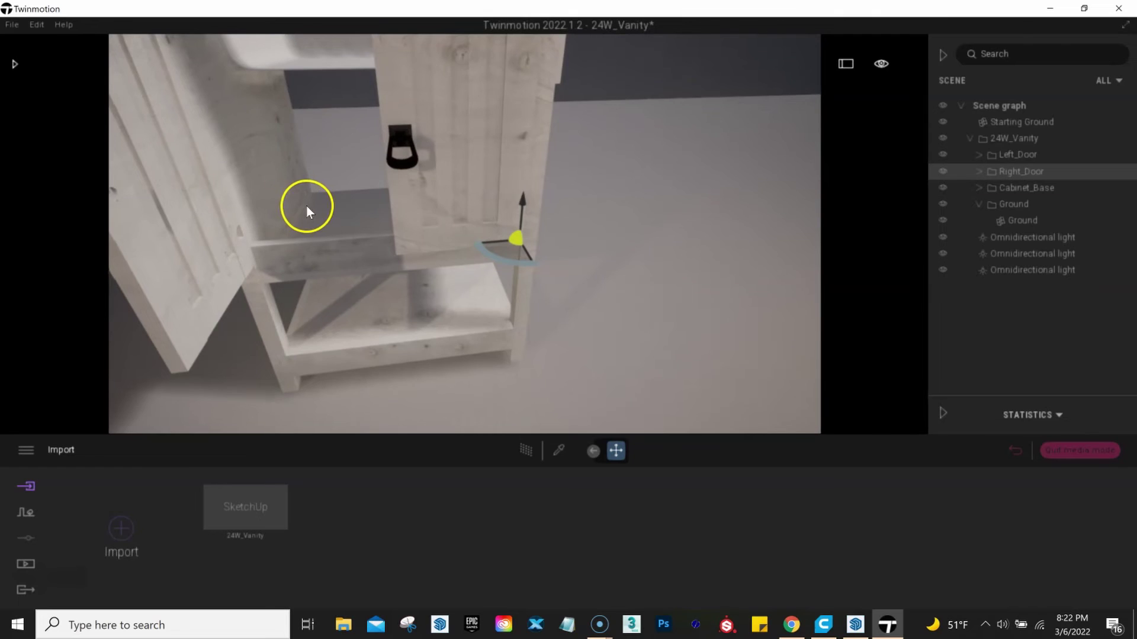
scroll(301, 138, down, 3)
Orbit down onto the sink top, then out to a full view of the vanity.
drag(319, 124, 351, 43)
scroll(355, 65, up, 3)
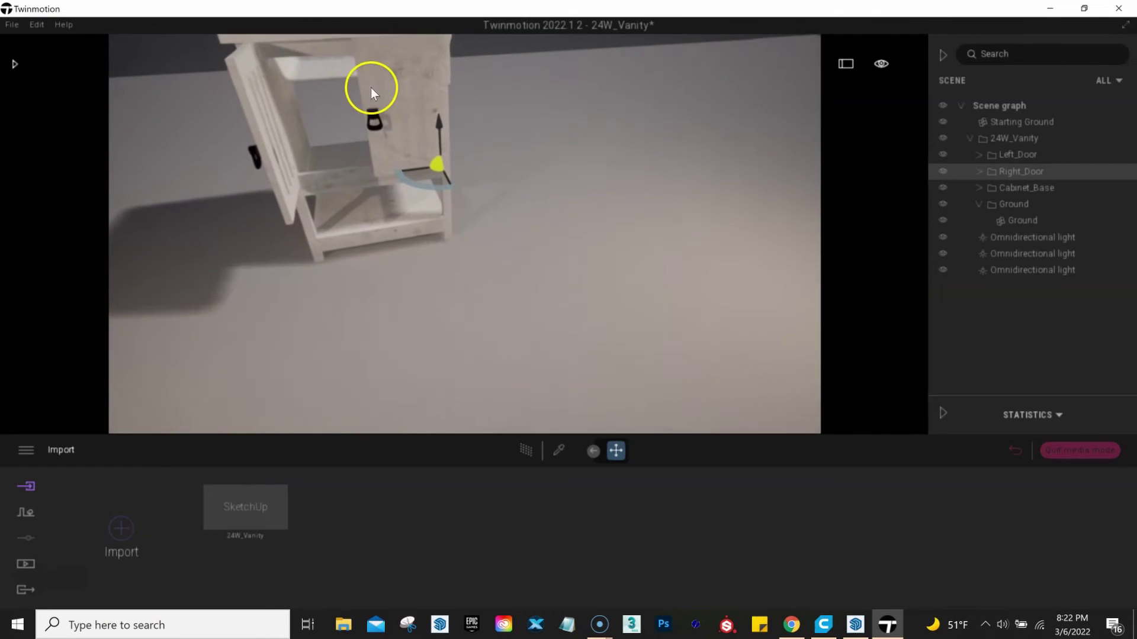
scroll(315, 112, down, 3)
drag(314, 113, 313, 38)
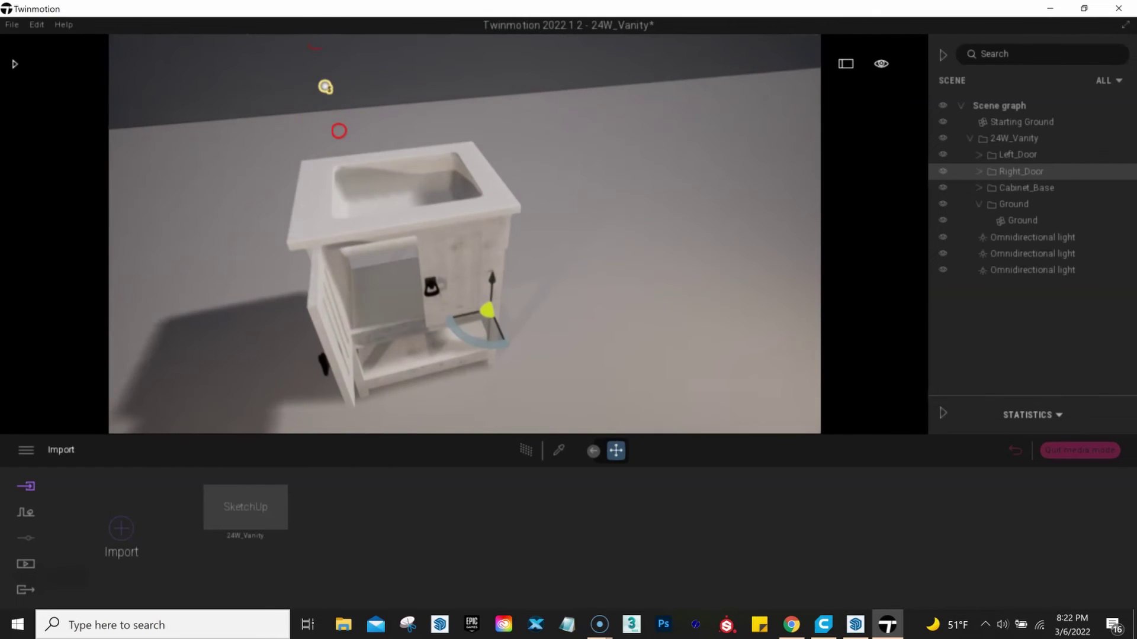
drag(325, 87, 422, 89)
scroll(422, 89, down, 3)
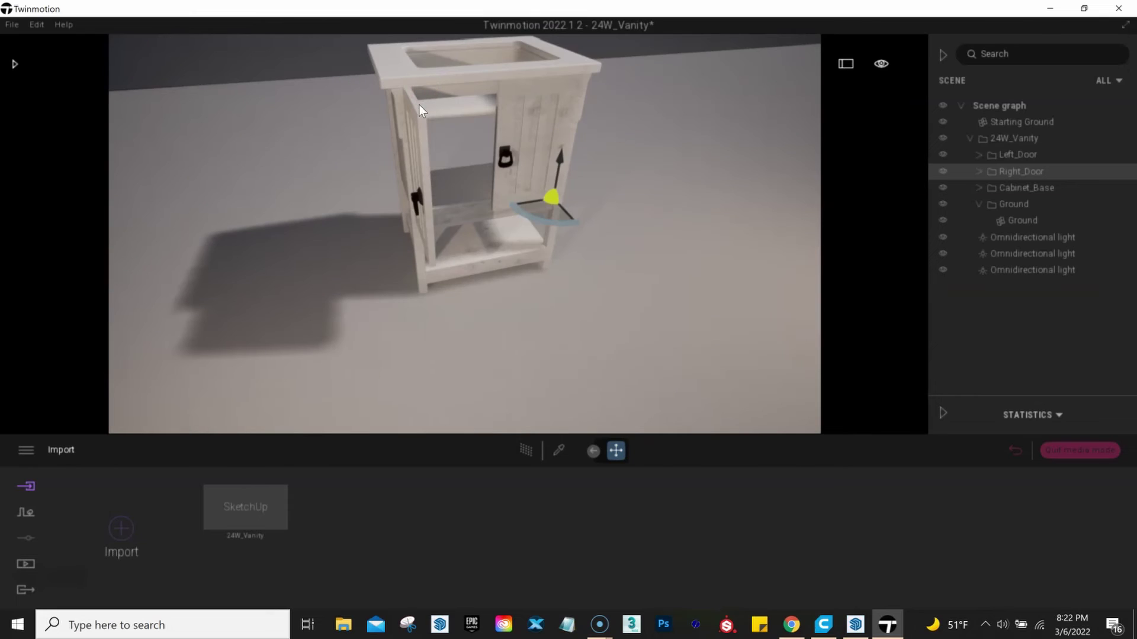
Rotate Left_Door about -80° to shut it, then orbit back to check both doors closed.
click(1029, 156)
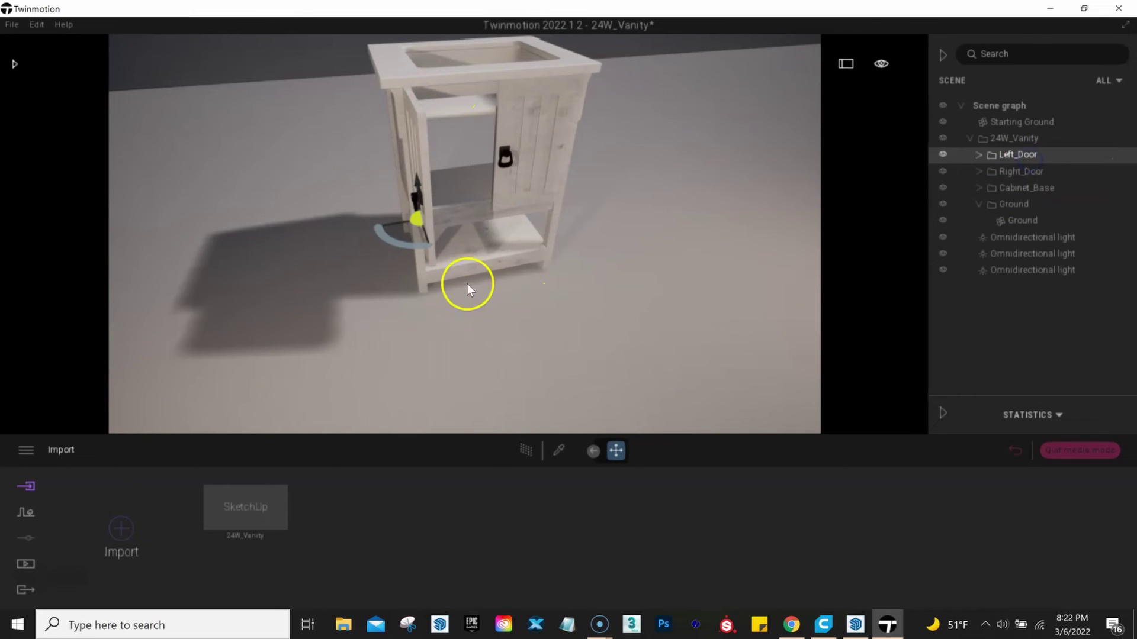
drag(393, 240, 476, 270)
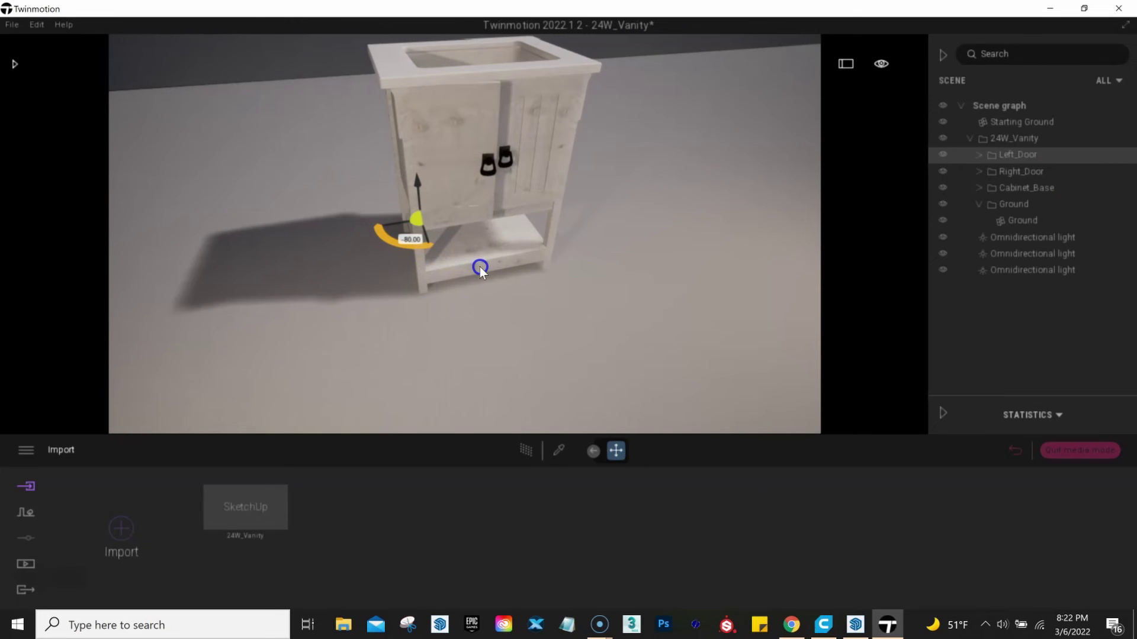
mouse_move(509, 60)
right_down()
mouse_move(387, 84)
mouse_move(387, 69)
right_up()
right_drag(505, 78, 493, 58)
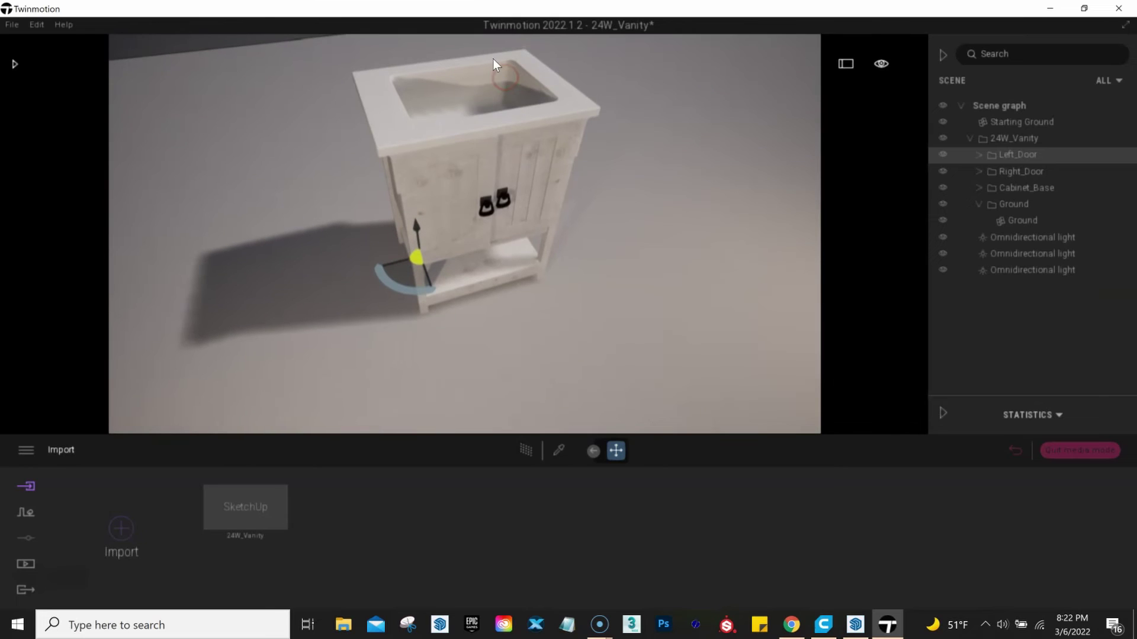
scroll(522, 138, down, 5)
scroll(522, 147, down, 3)
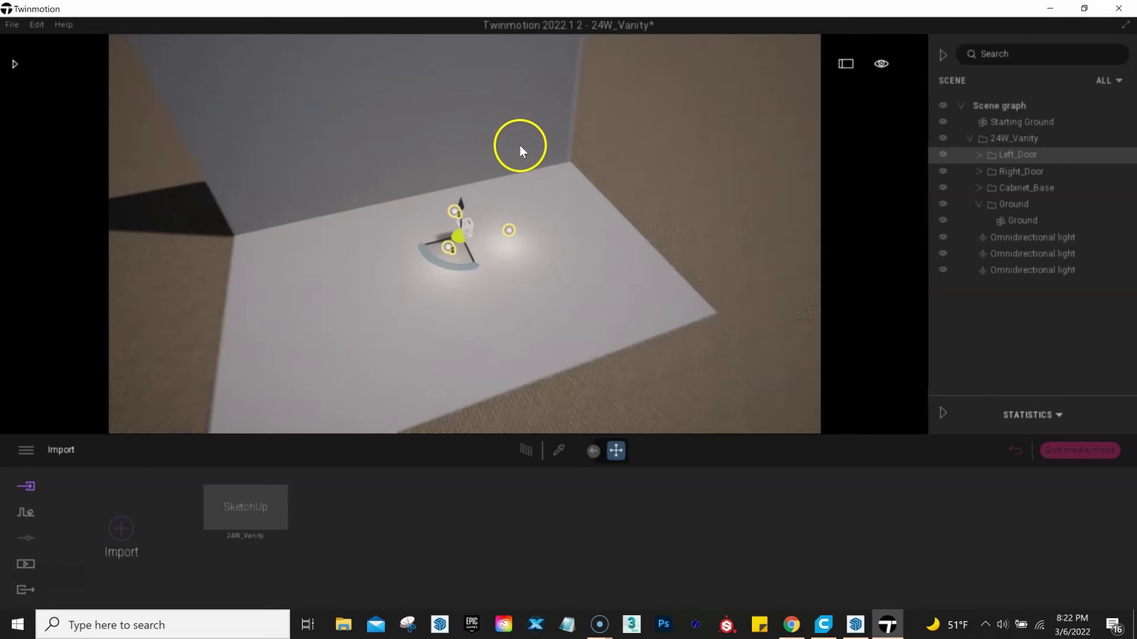
mouse_move(527, 149)
right_down()
mouse_move(452, 255)
mouse_move(501, 273)
mouse_move(456, 379)
right_up()
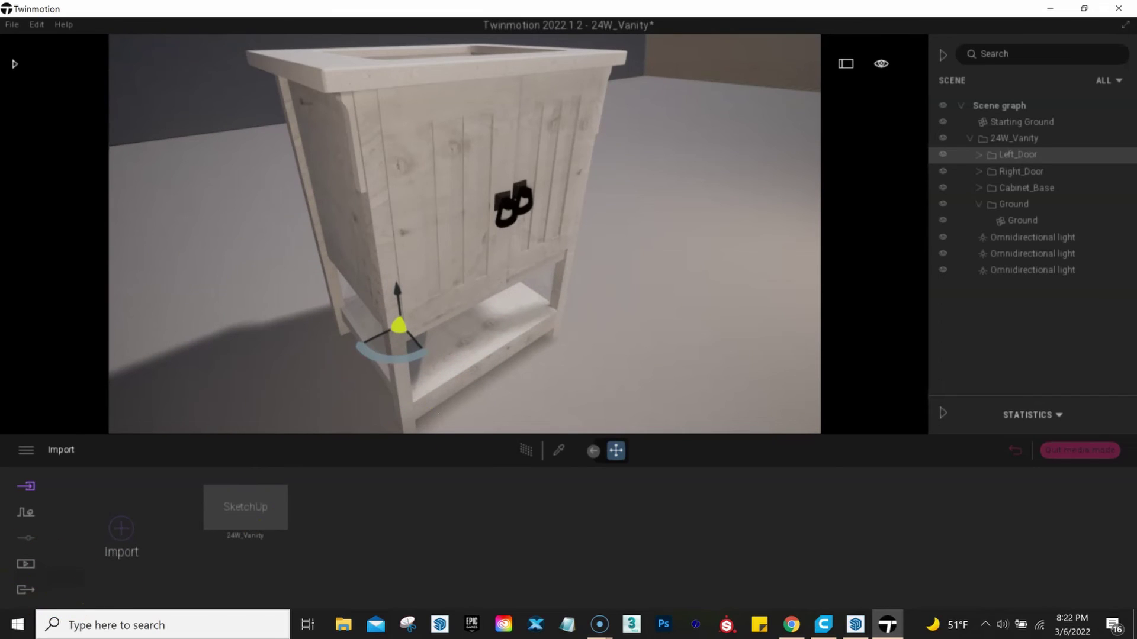
Bring up the Export options and review the selected media, with Image4 queued.
click(82, 480)
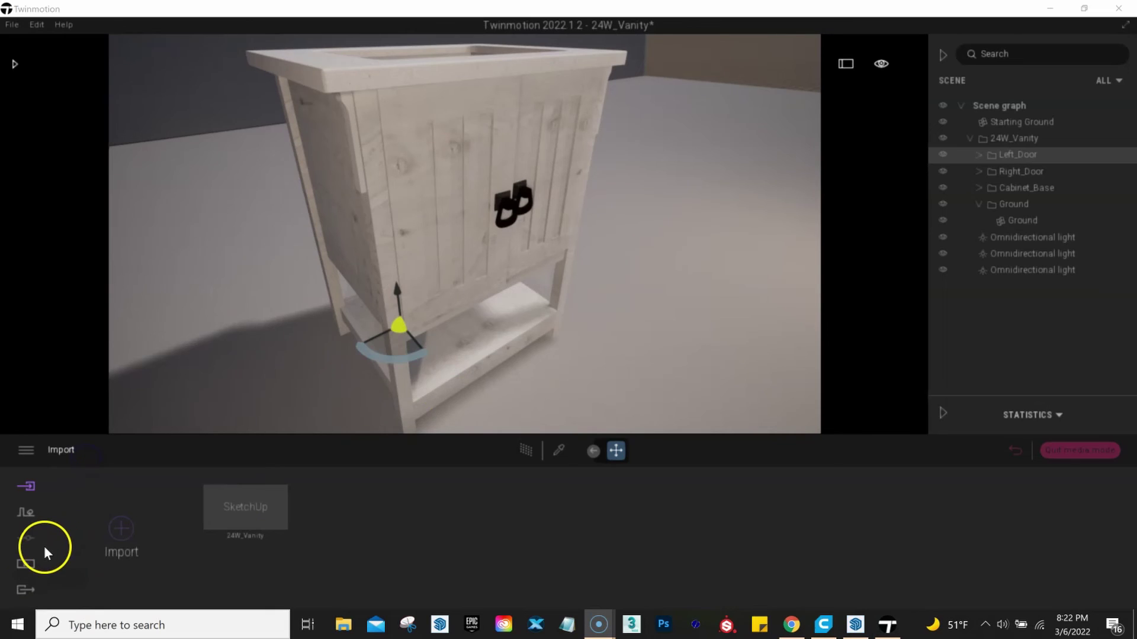
click(19, 592)
click(179, 535)
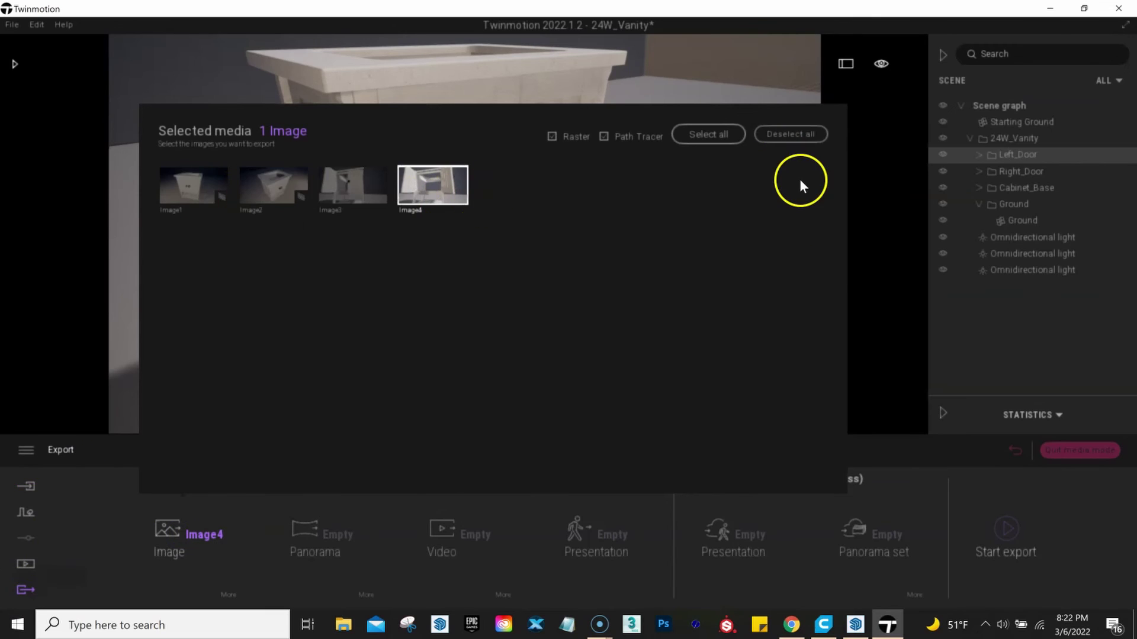
click(870, 285)
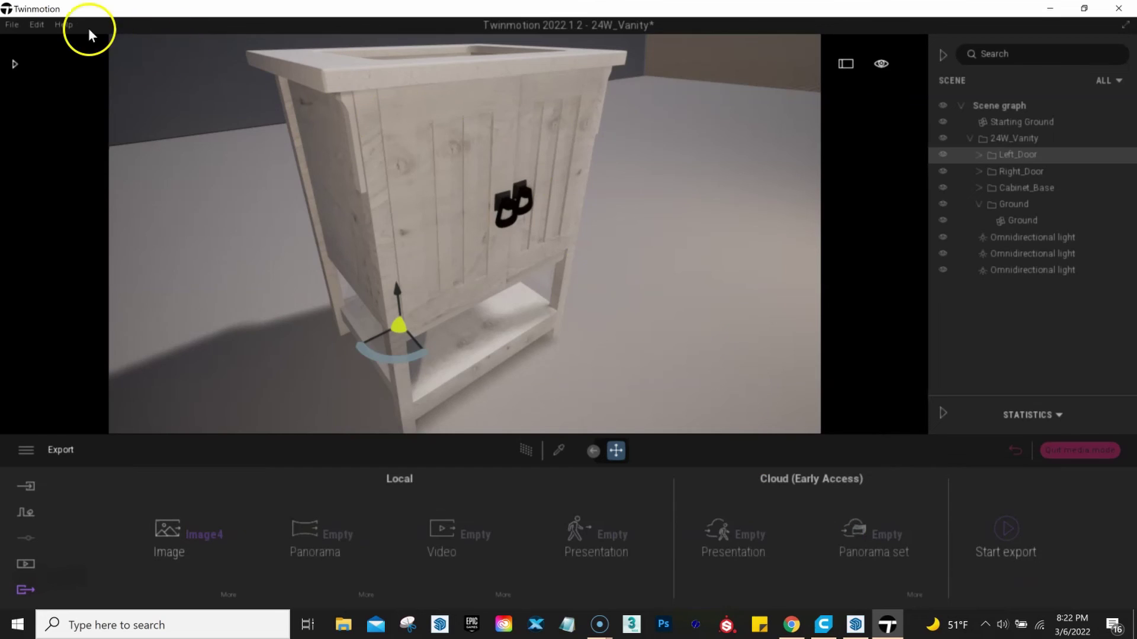
Glance through the Help menu, then select Ground and Starting Ground in the scene.
click(57, 27)
click(74, 141)
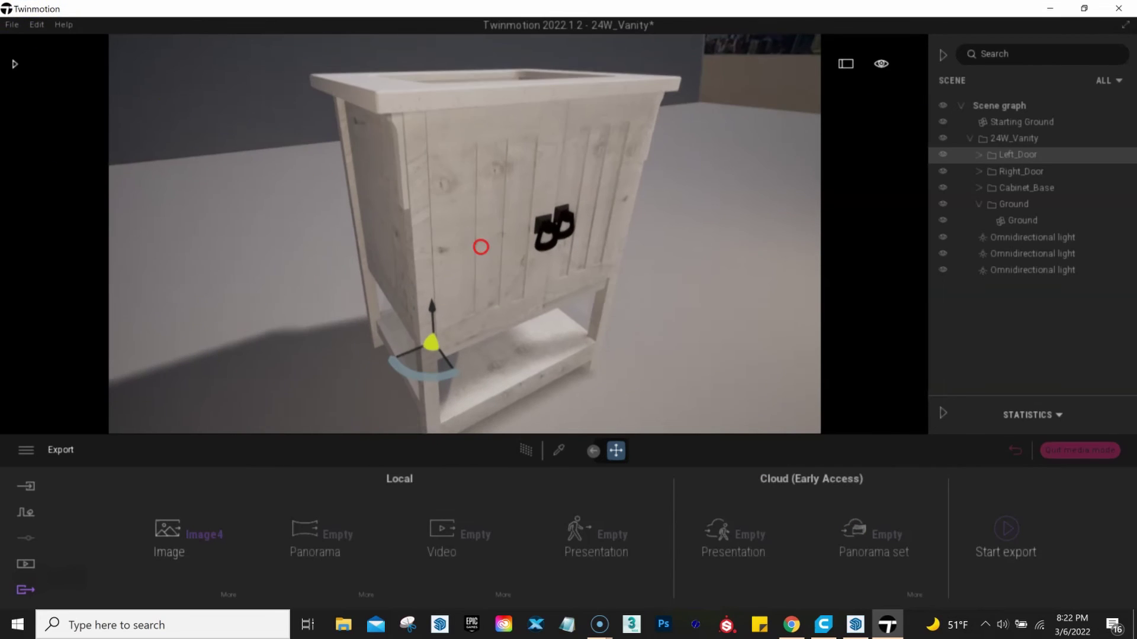
click(720, 300)
scroll(595, 229, down, 3)
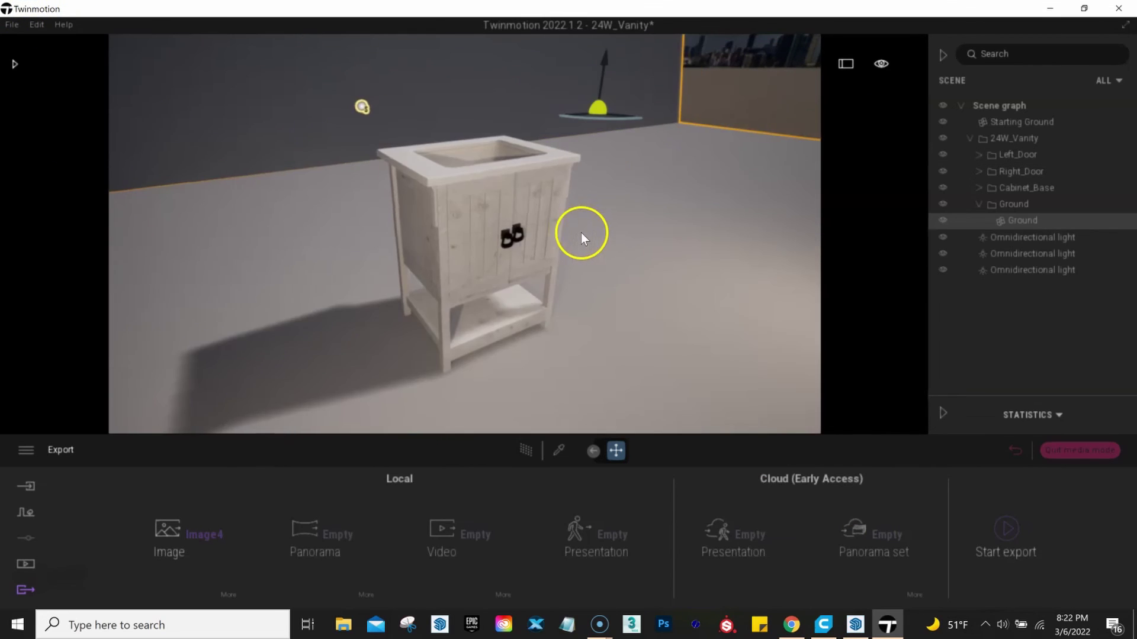
click(603, 218)
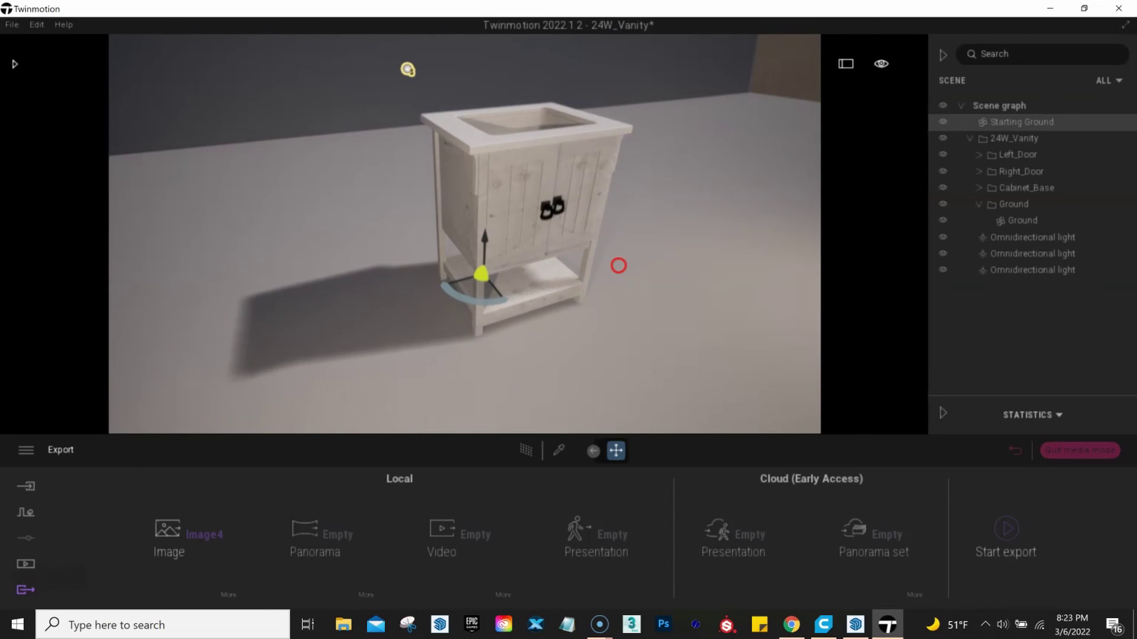
scroll(248, 109, up, 3)
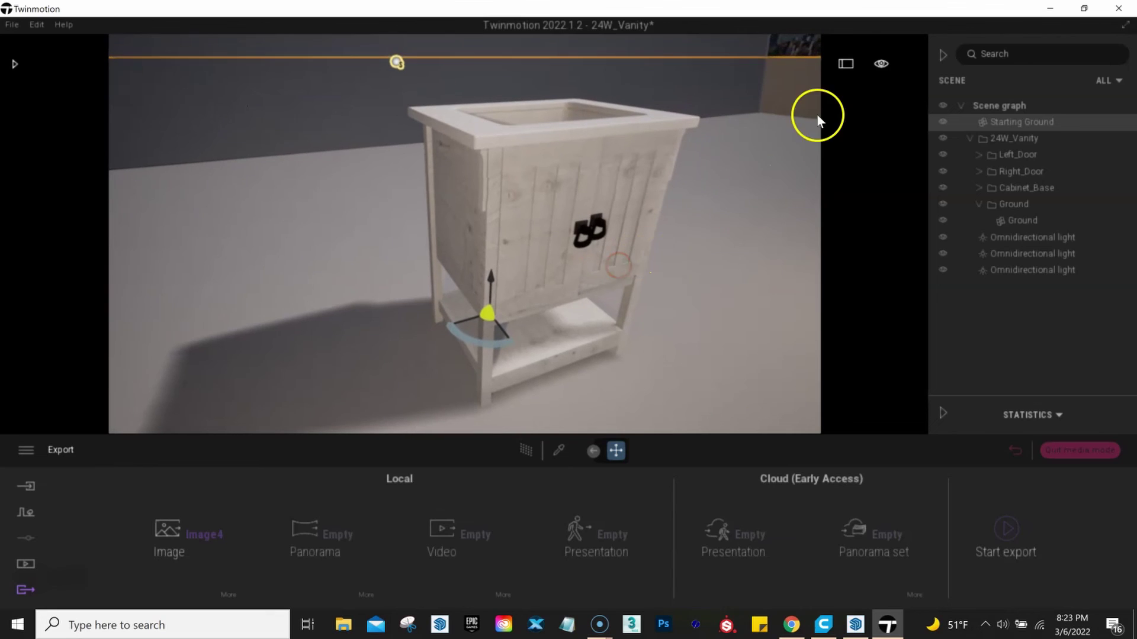
Review the viewport's navigation mode and navigation speed choices.
click(888, 65)
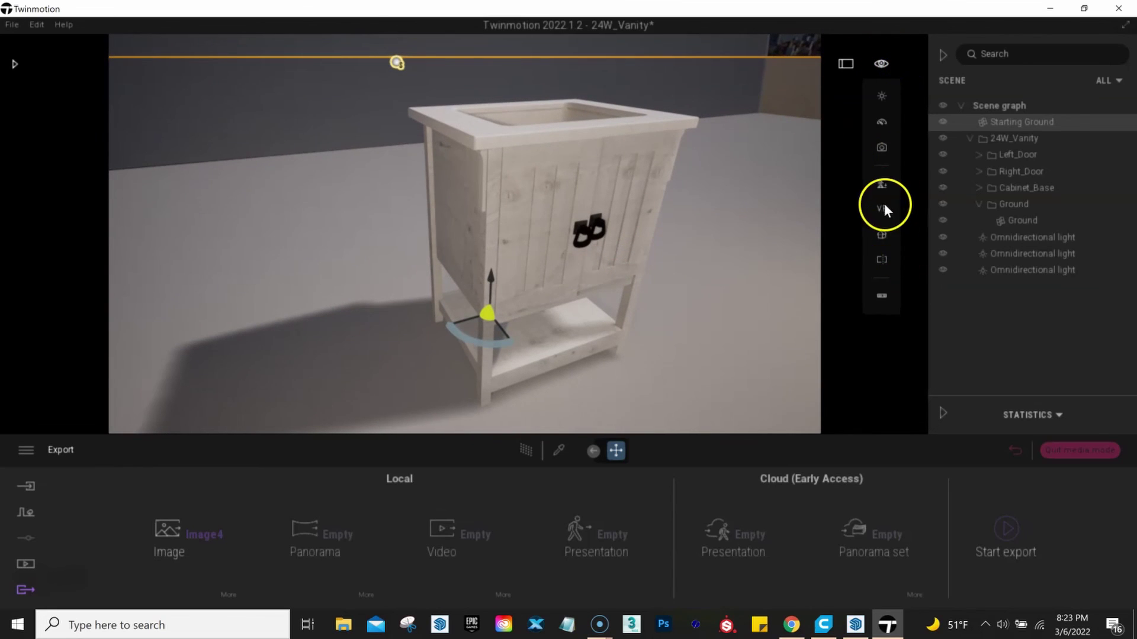
click(878, 179)
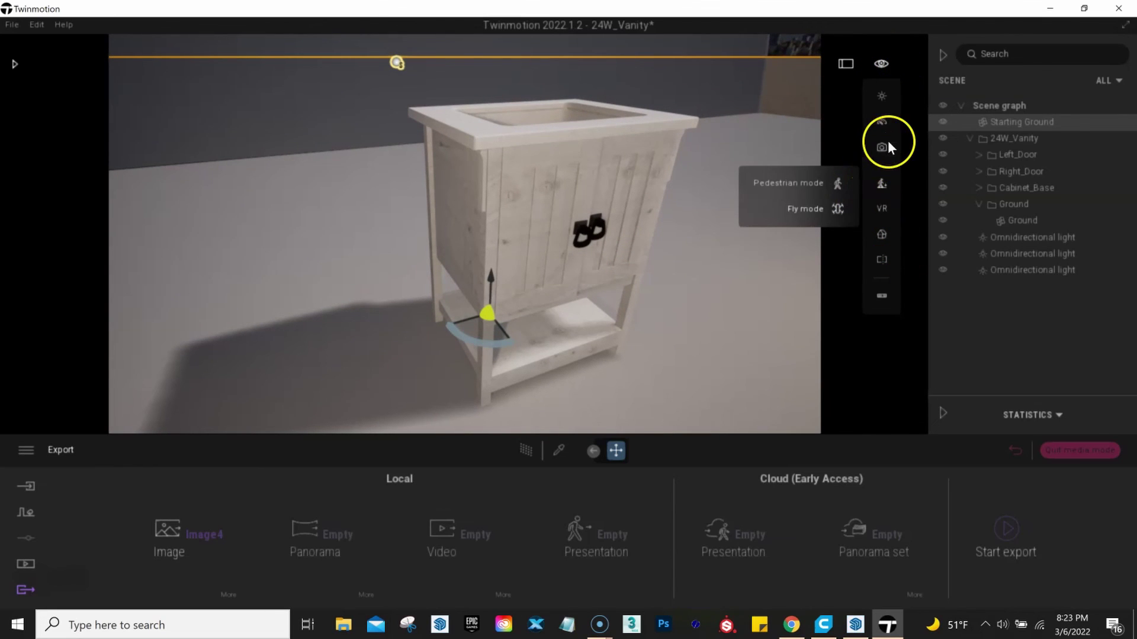
click(882, 123)
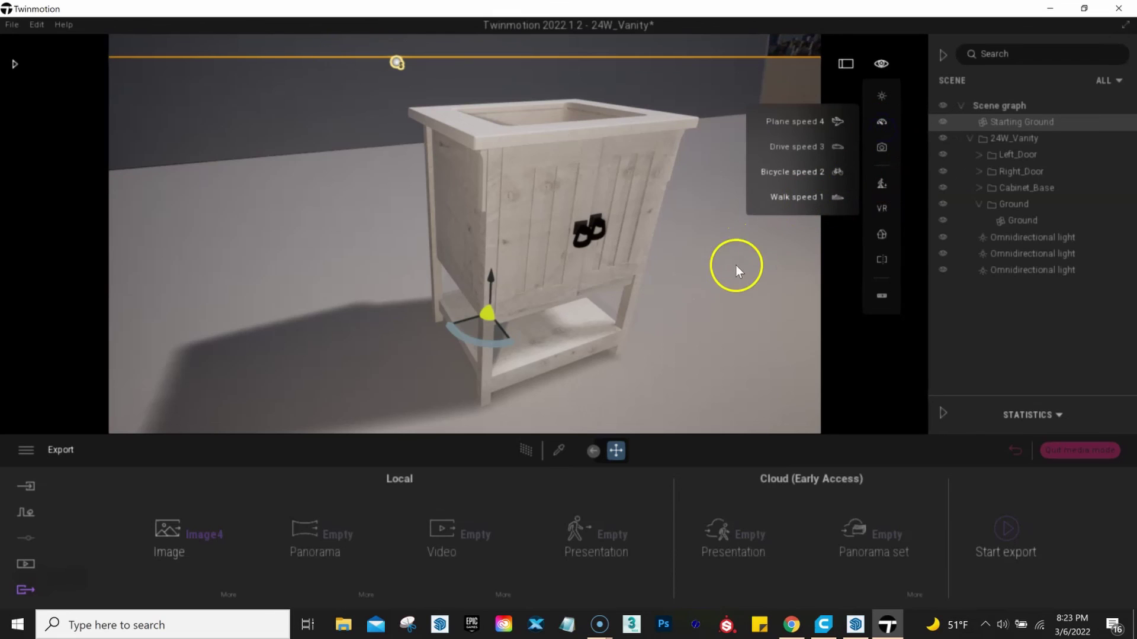
Orbit and zoom the camera around and beneath the vanity to inspect its frame and doors.
right_drag(742, 268, 740, 268)
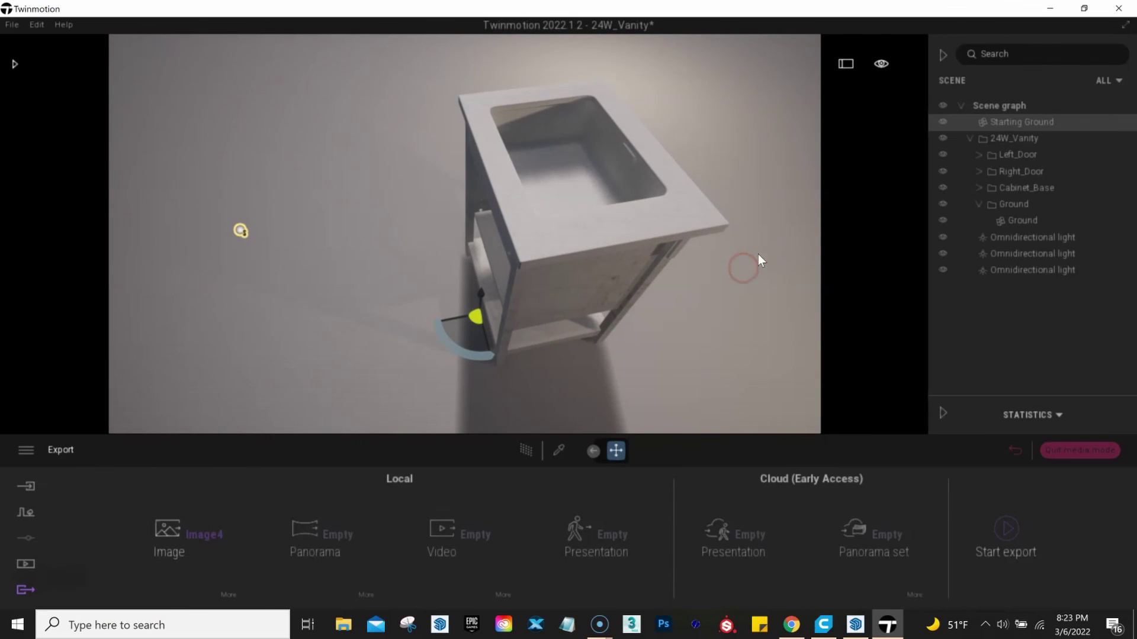
right_drag(759, 254, 750, 260)
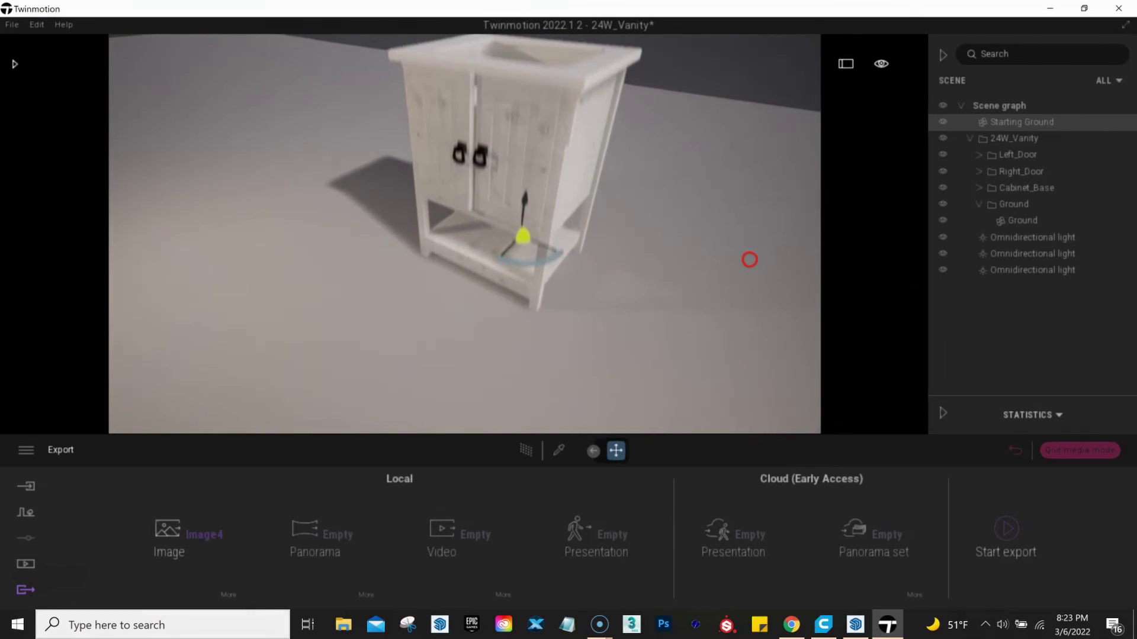
scroll(749, 259, up, 3)
scroll(749, 259, up, 2)
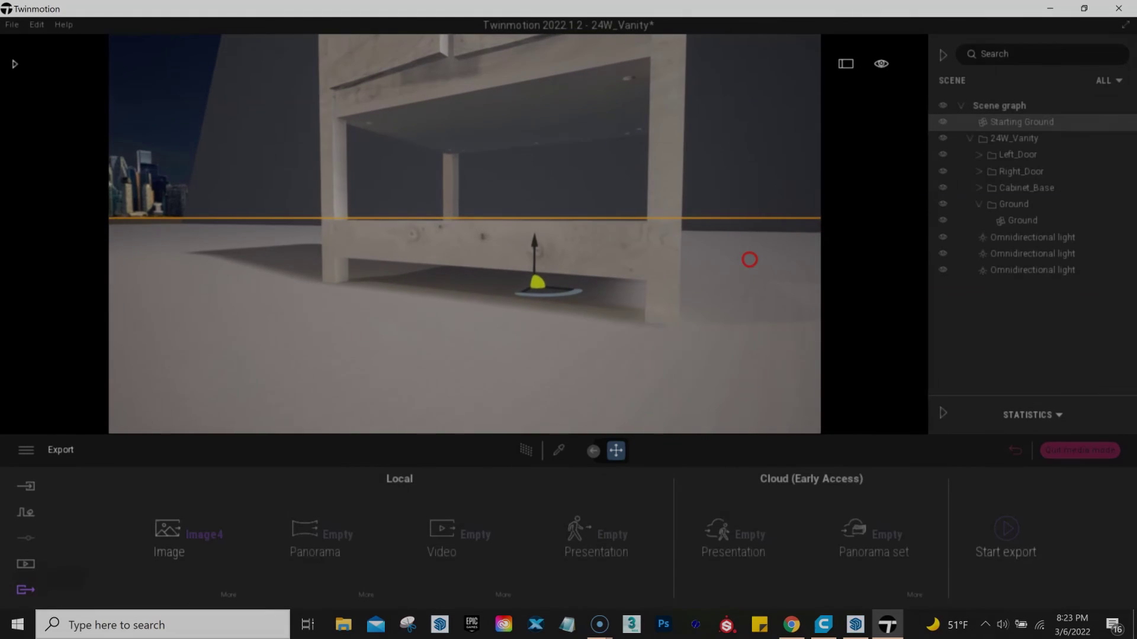
scroll(749, 259, up, 3)
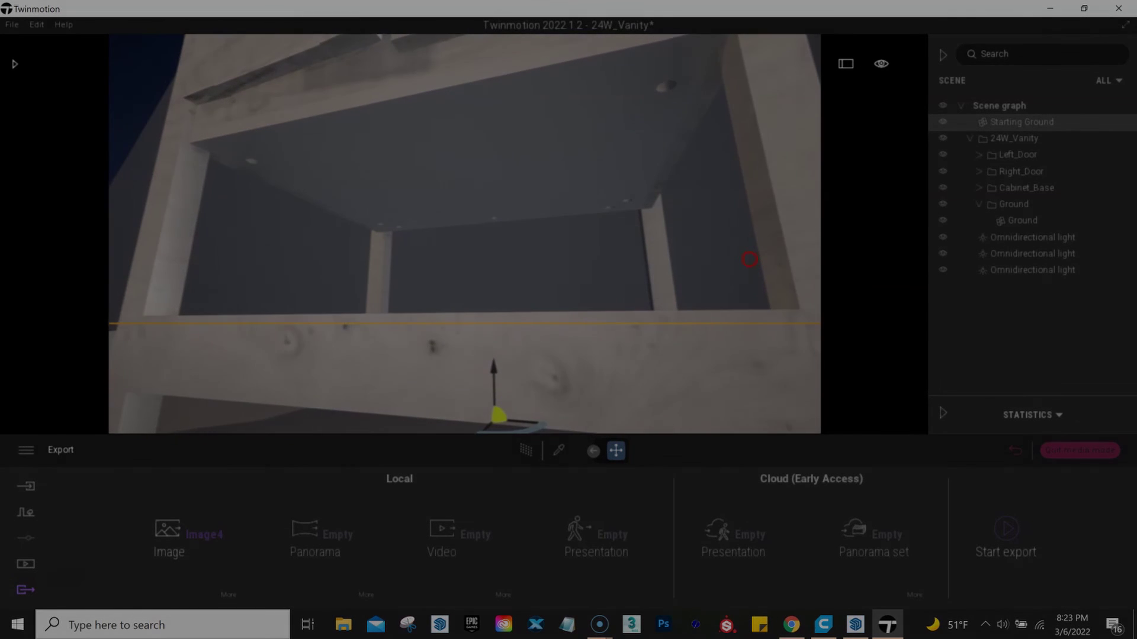
scroll(748, 258, down, 3)
scroll(749, 259, down, 3)
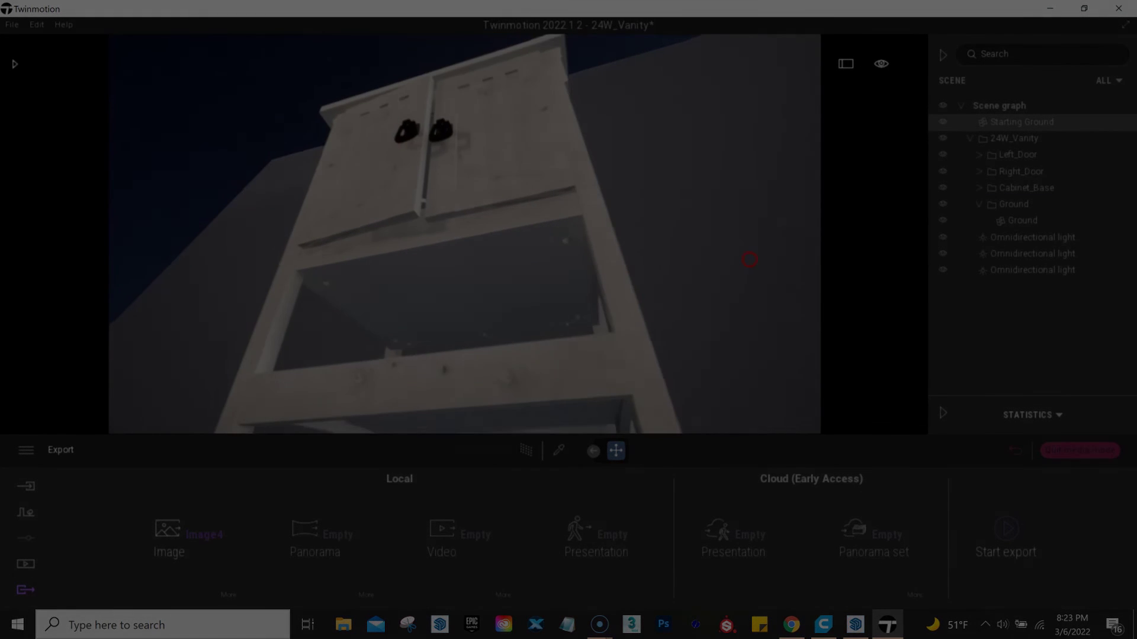